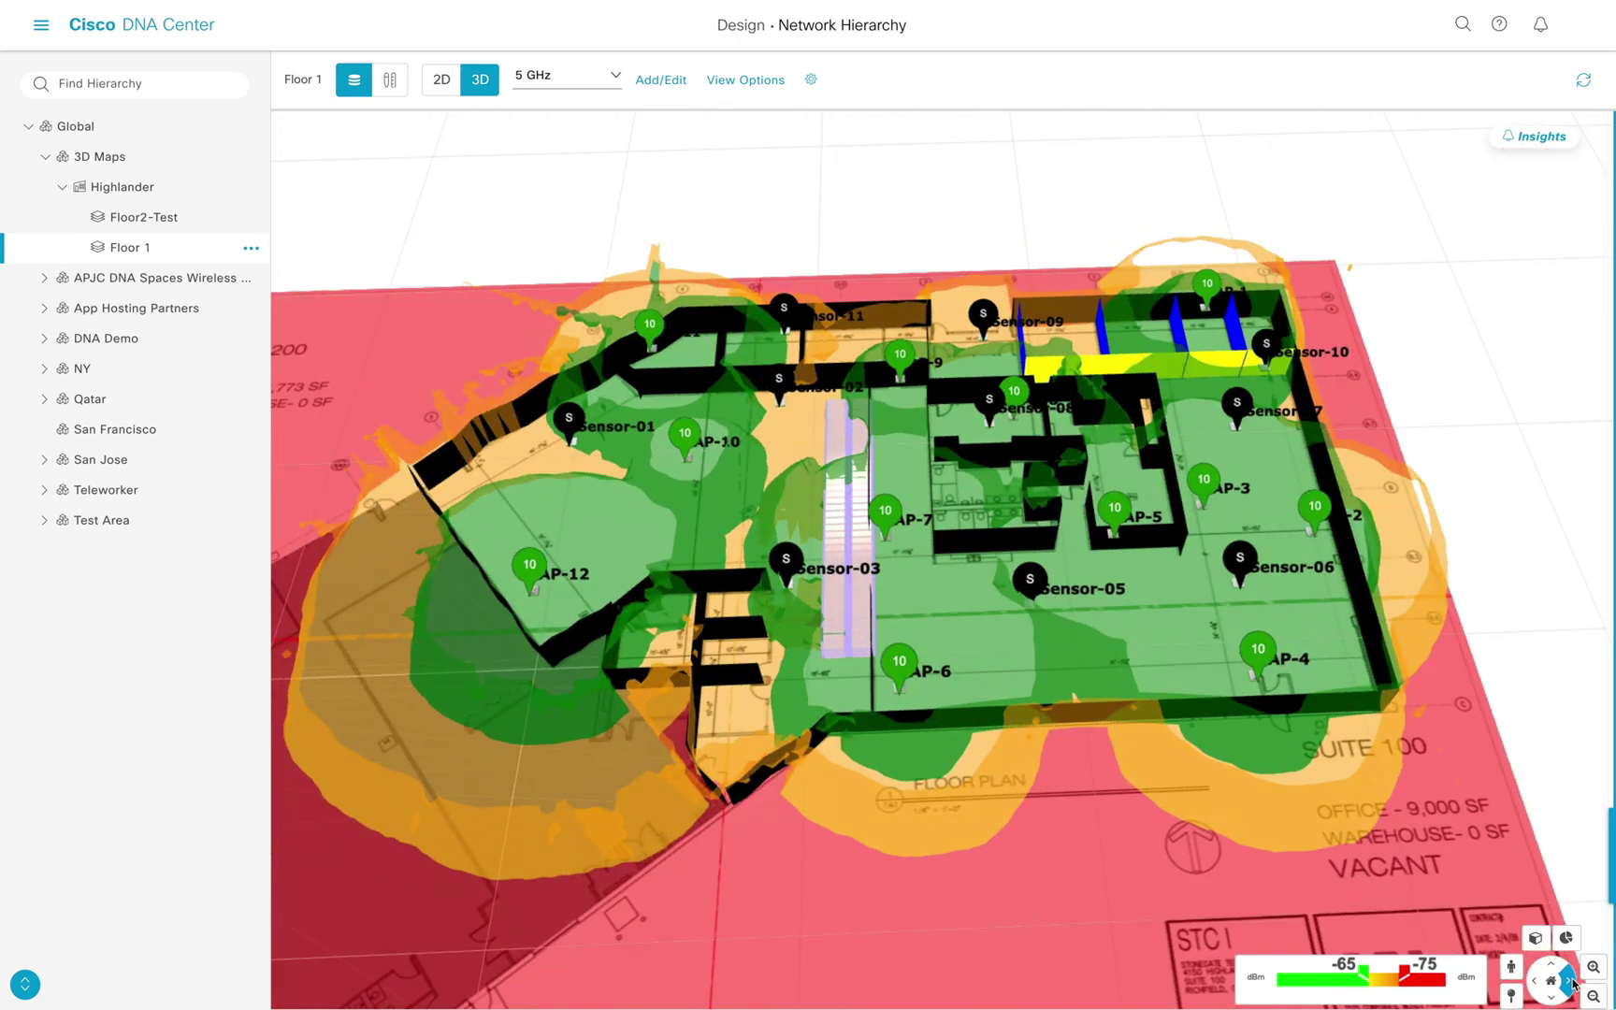
- Review the details and coverage of AP-2, AP-5 and AP-10 on the 3D Floor 1 map
click(1312, 533)
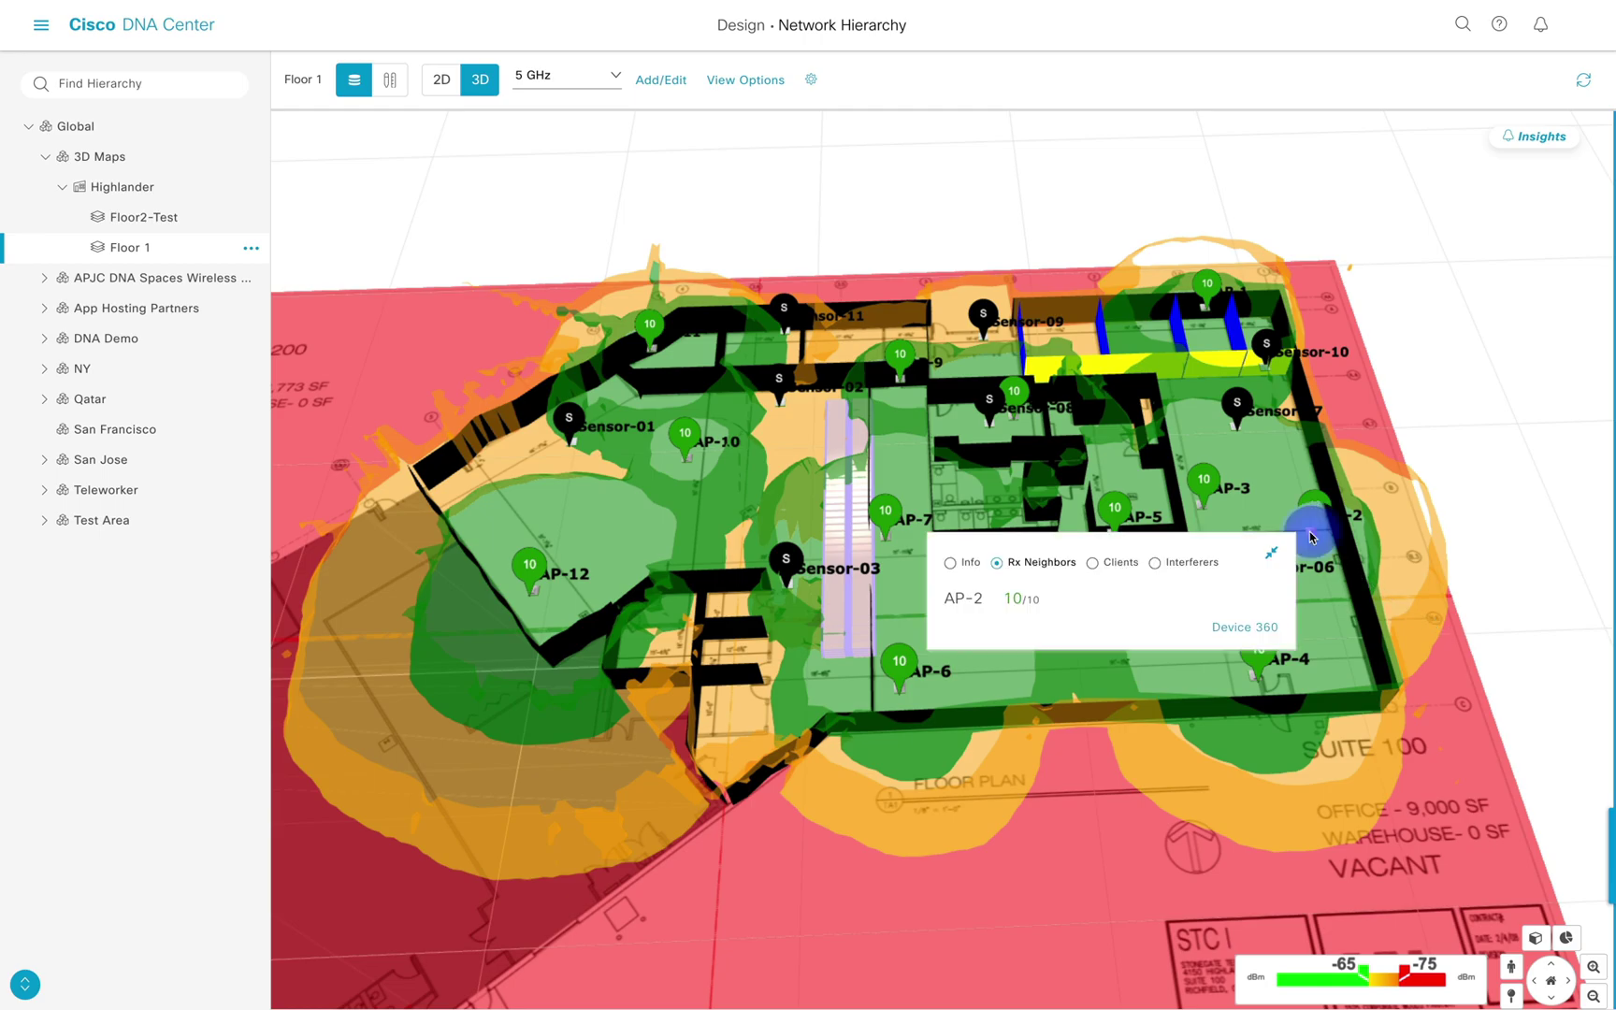
click(1310, 532)
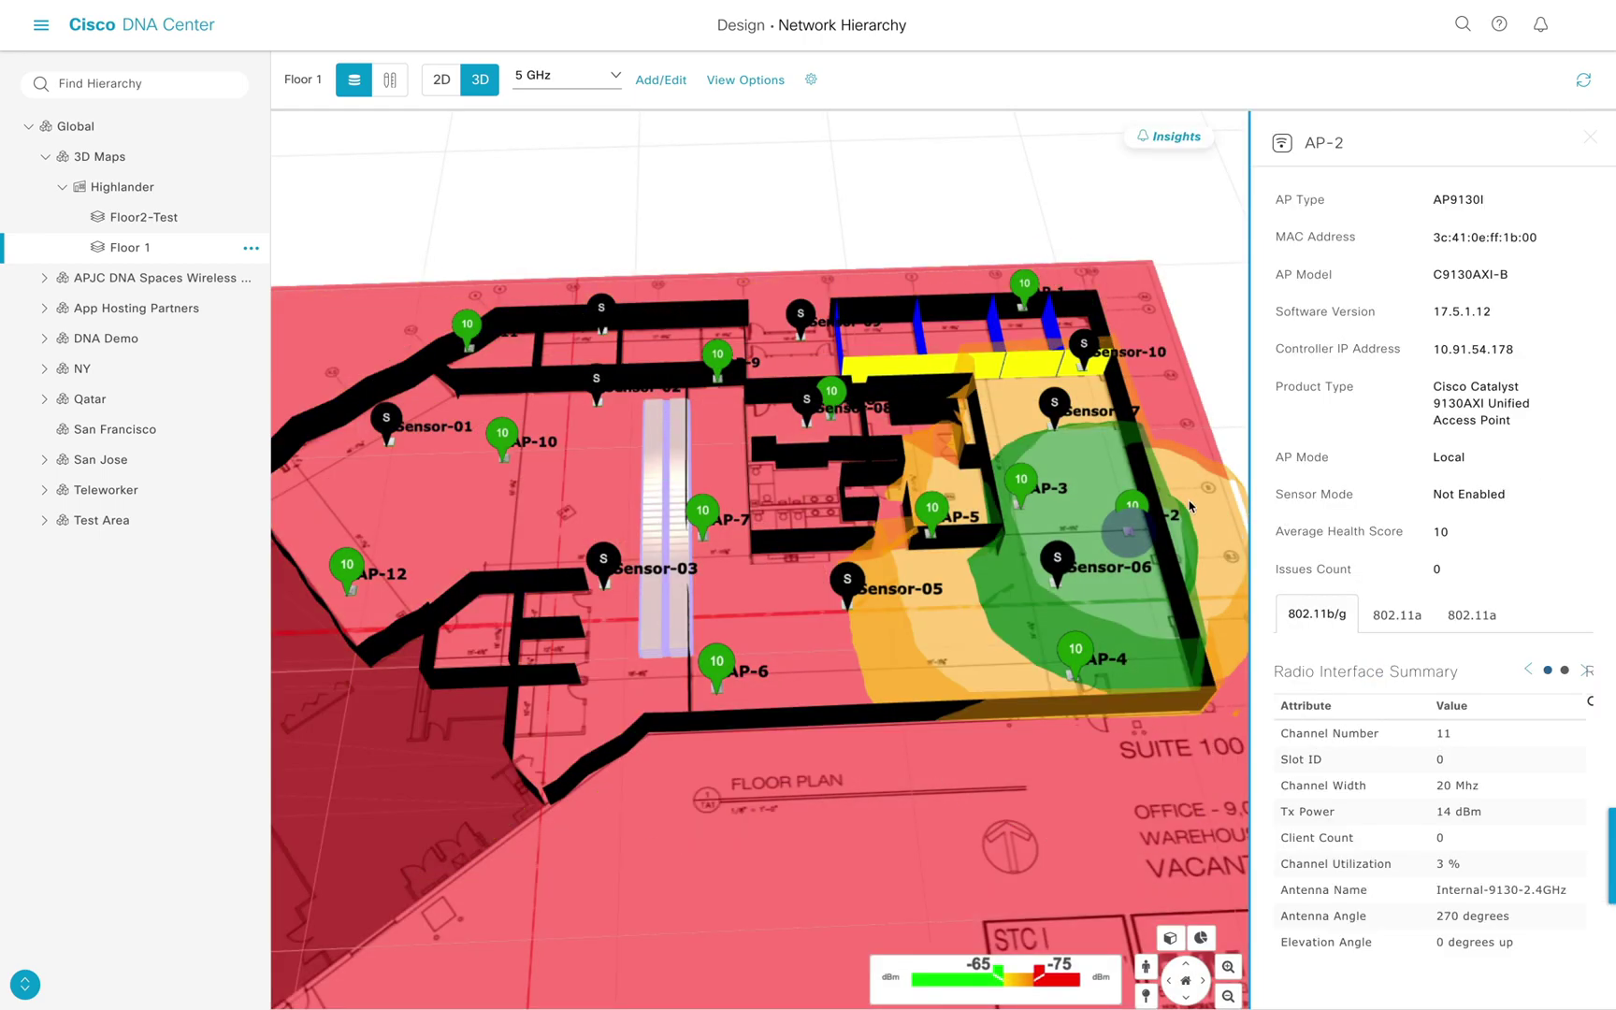
click(933, 537)
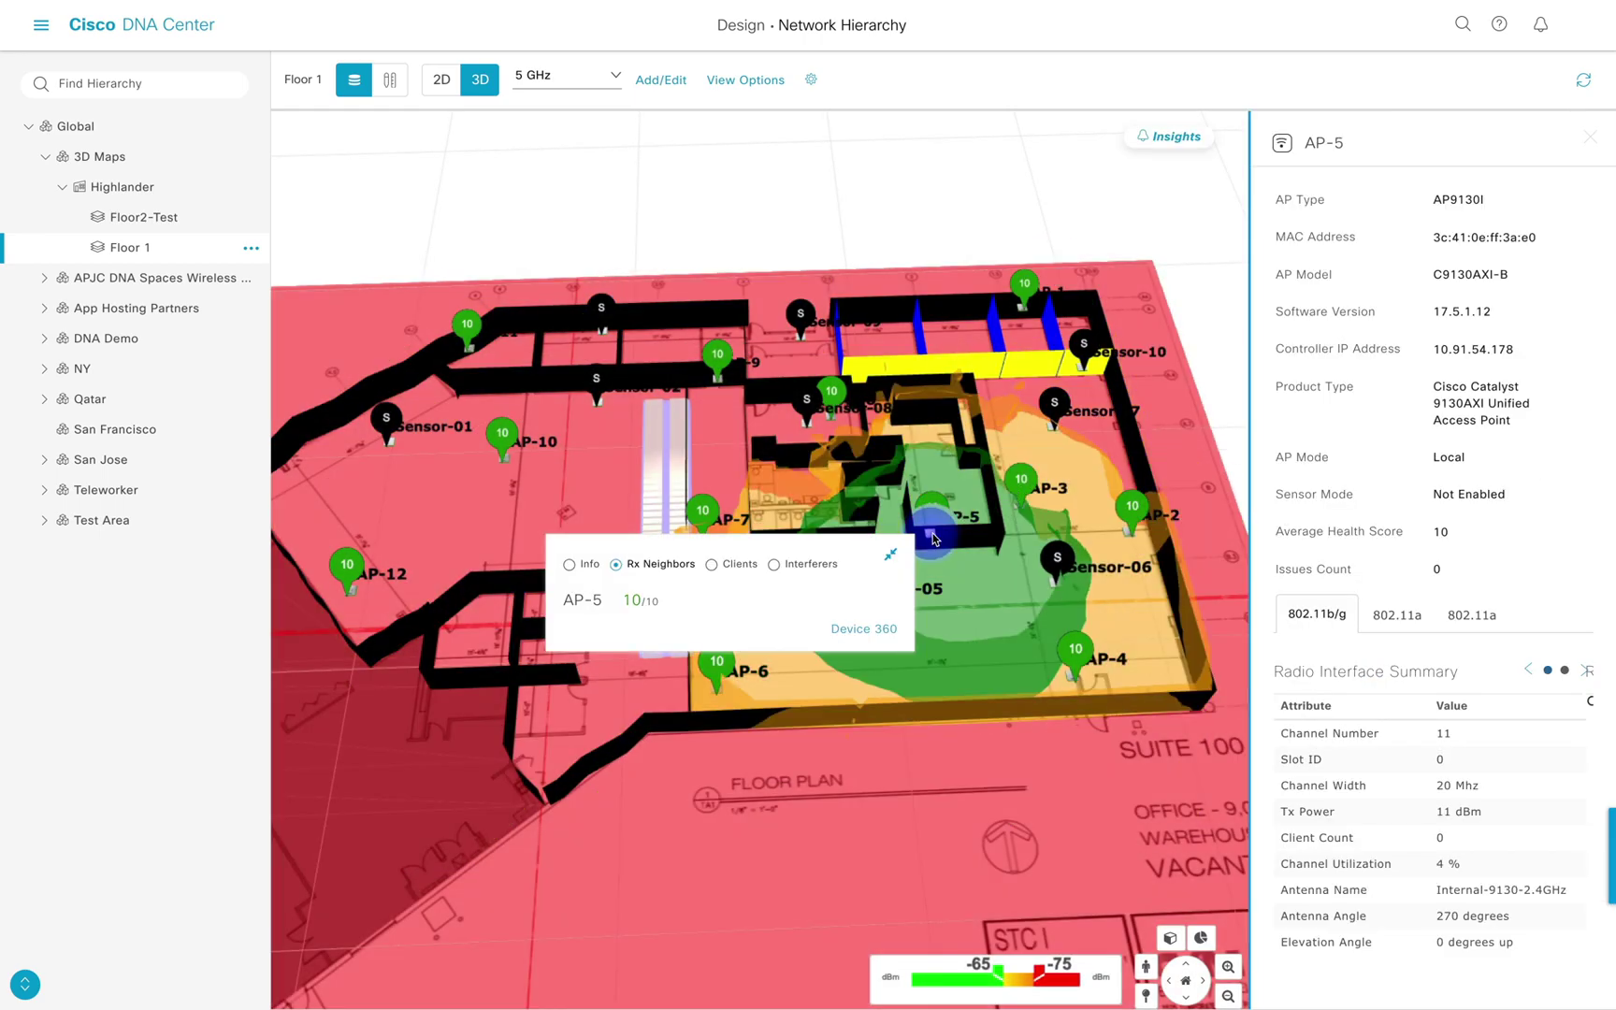
click(508, 462)
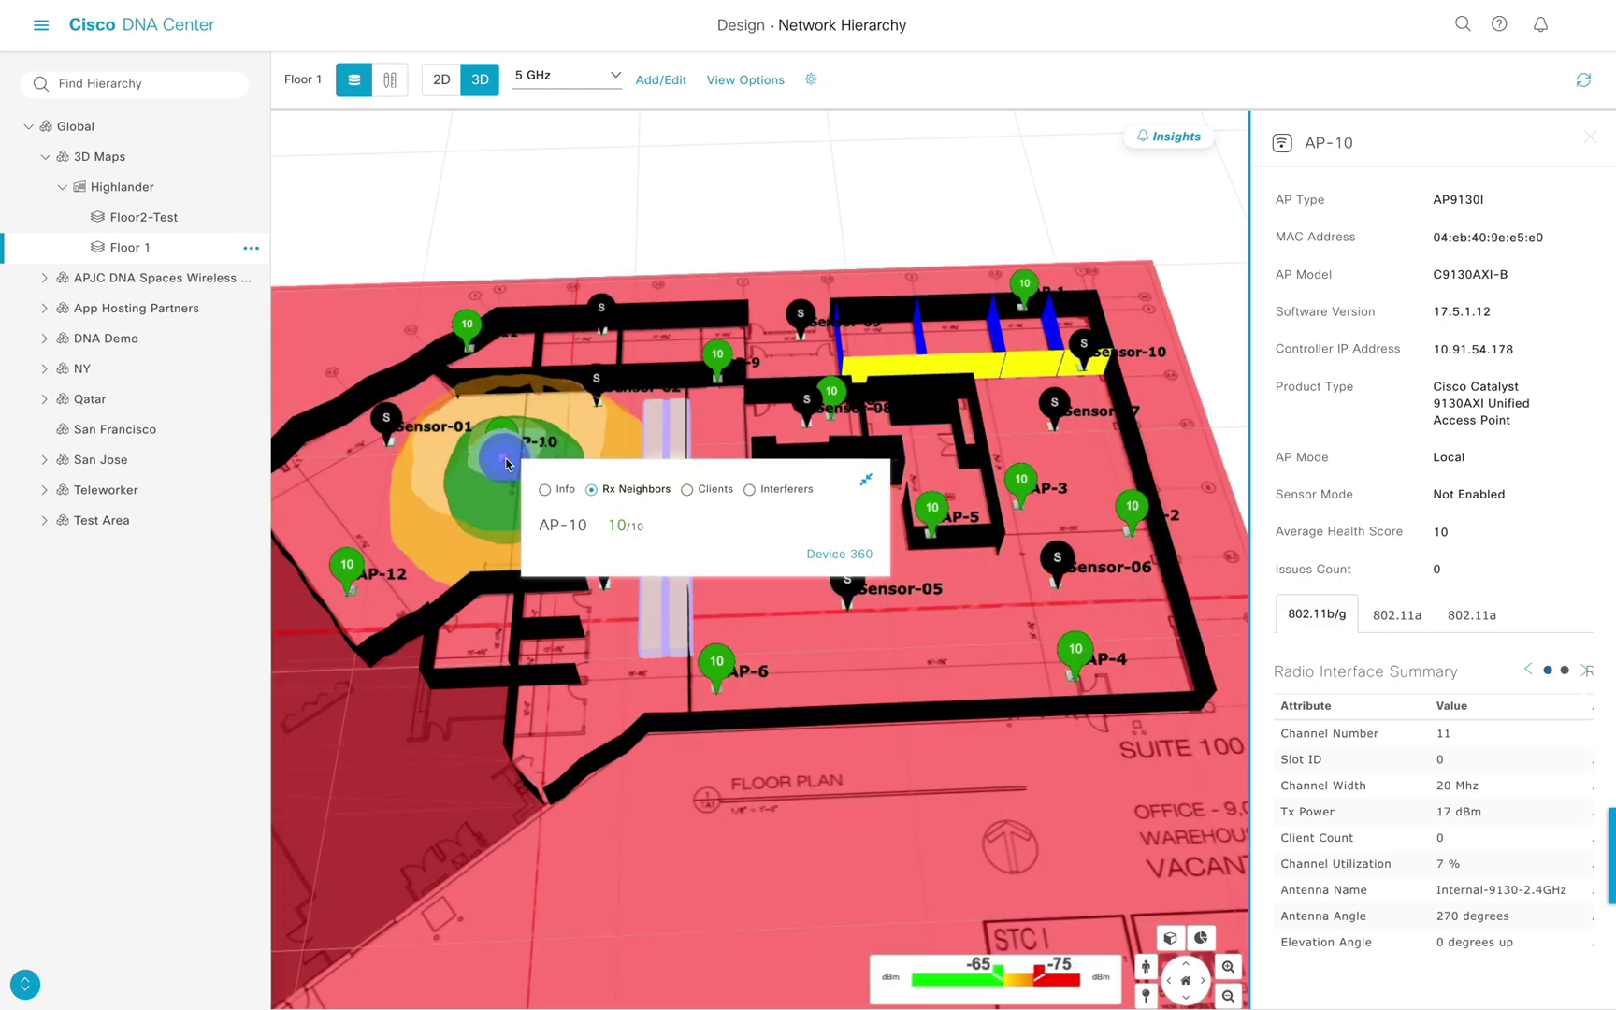
- Show the 3D floormap heatmap KPI settings and the floor's coverage insights
click(742, 83)
click(1276, 214)
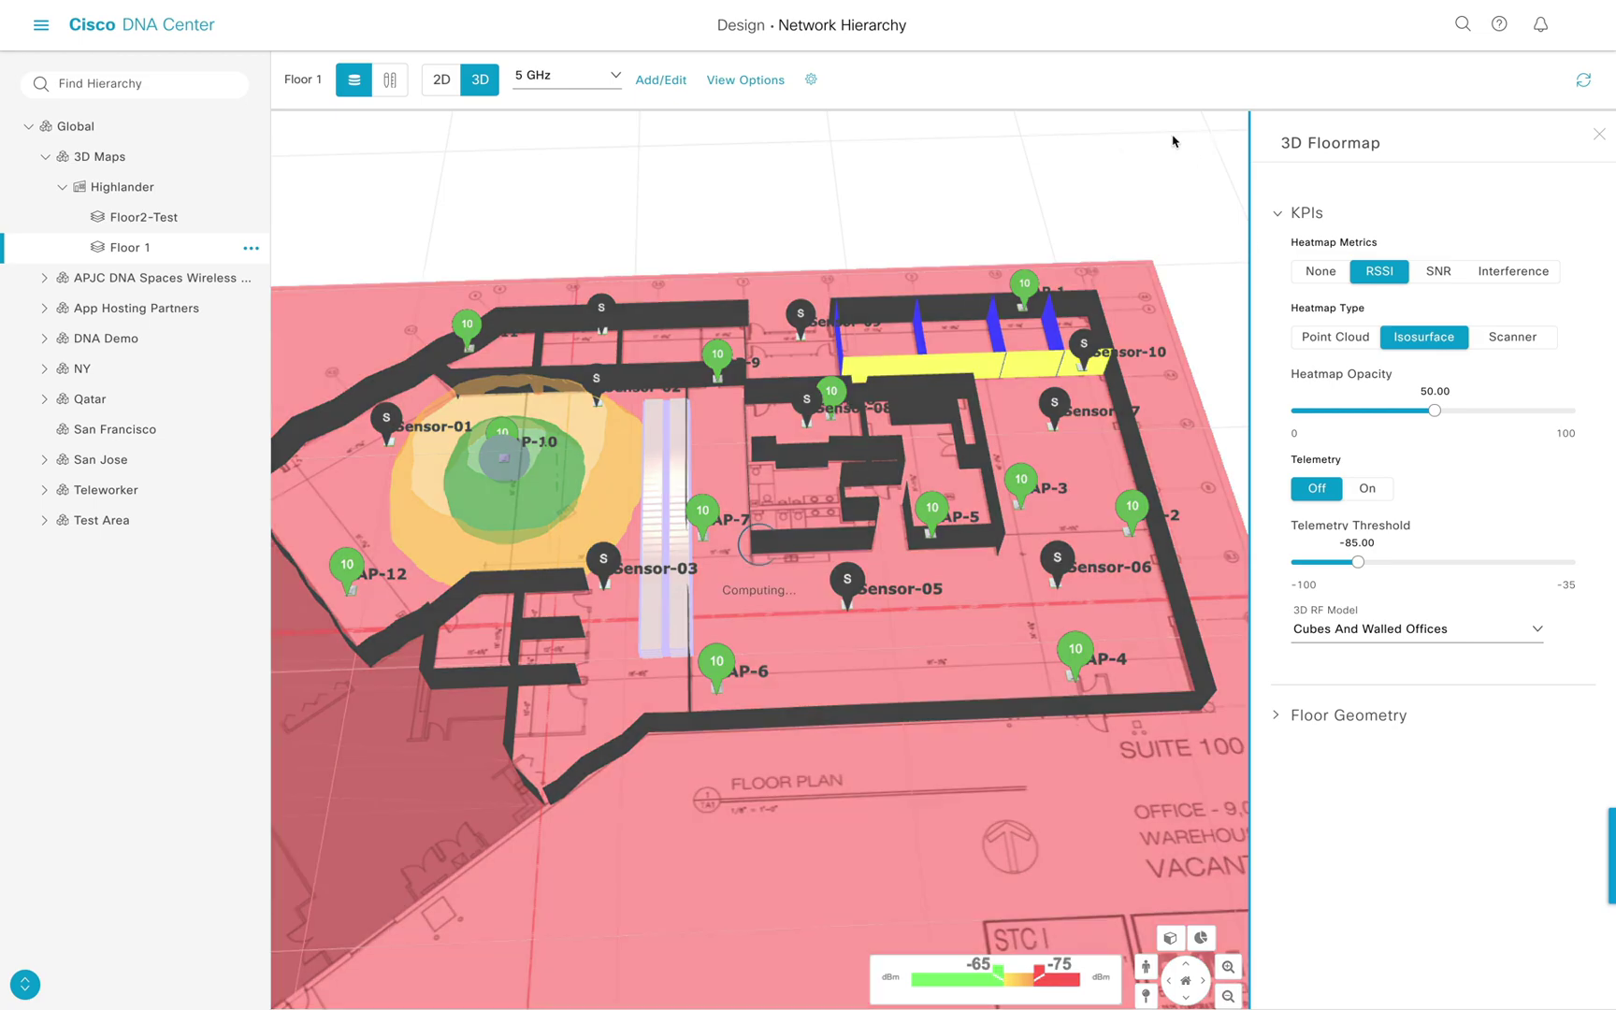
click(1170, 137)
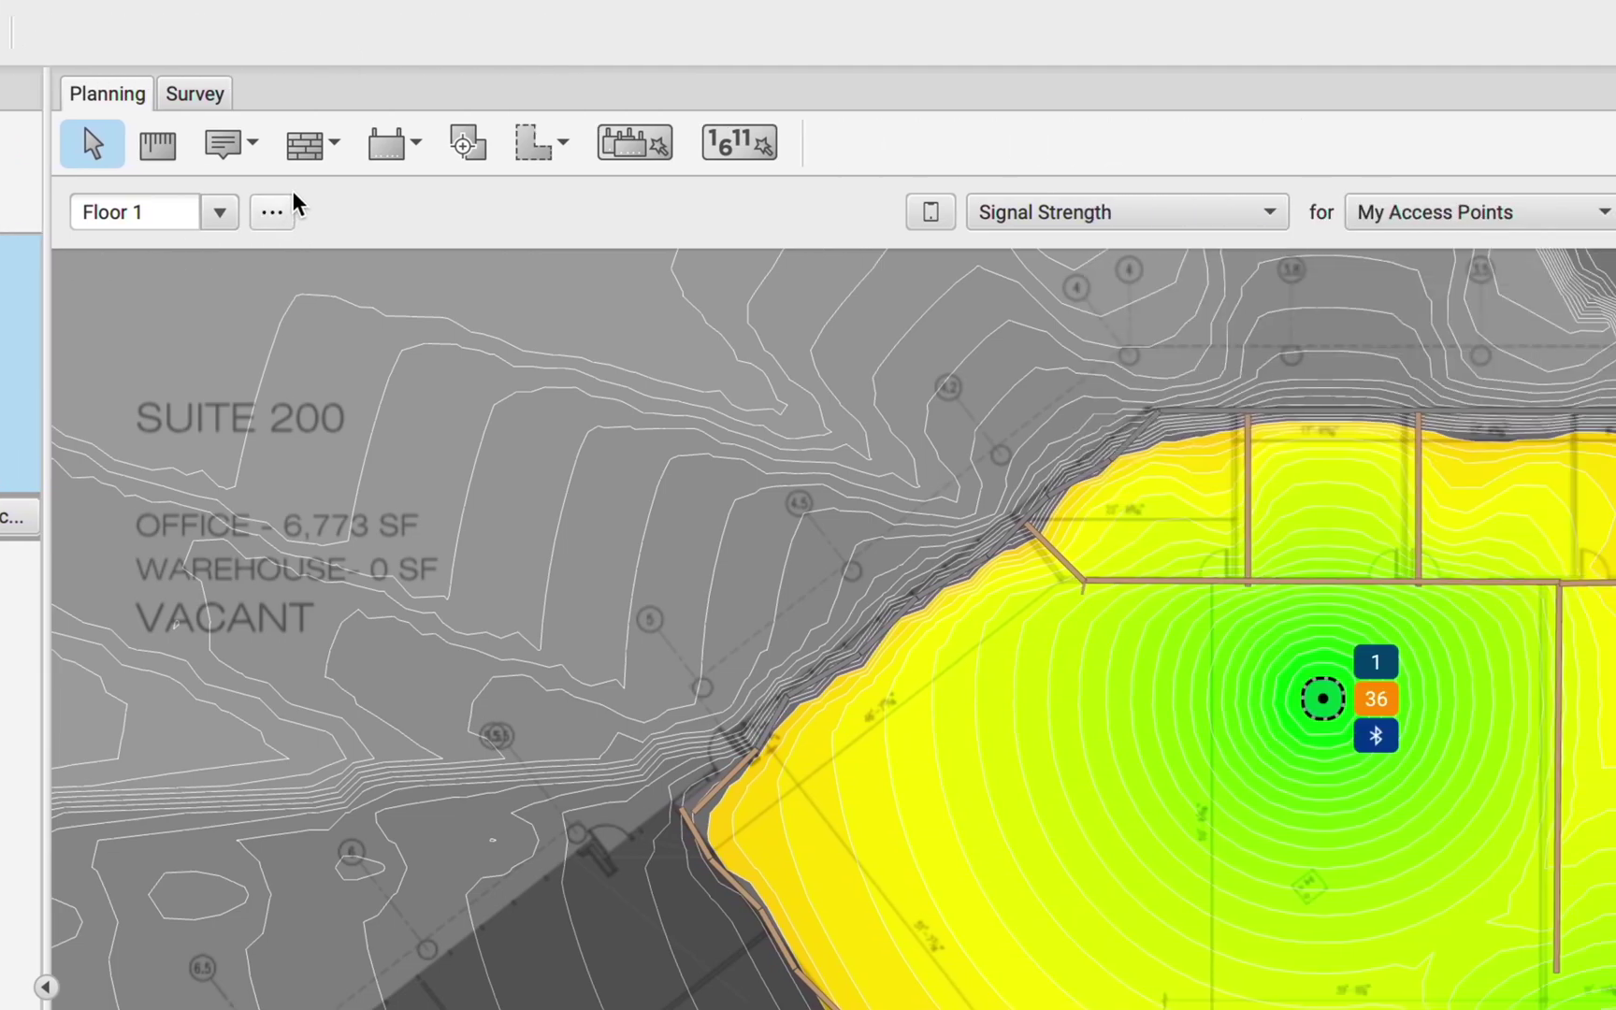
click(303, 147)
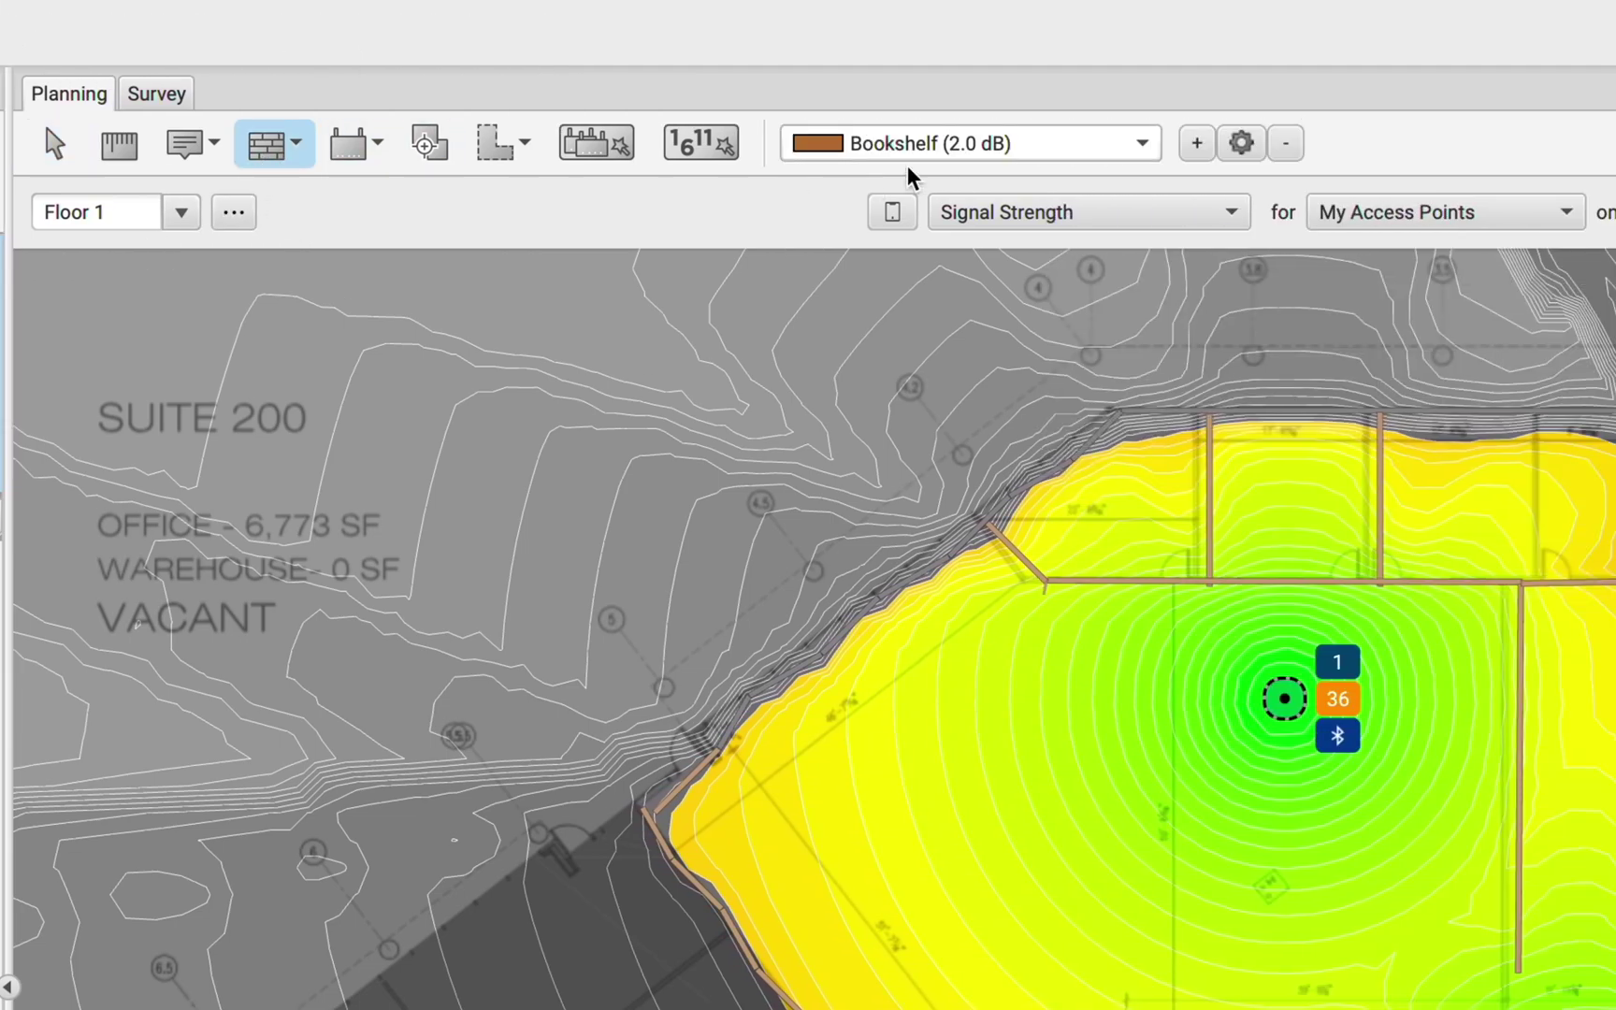
click(1182, 144)
scroll(1057, 324, down, 4)
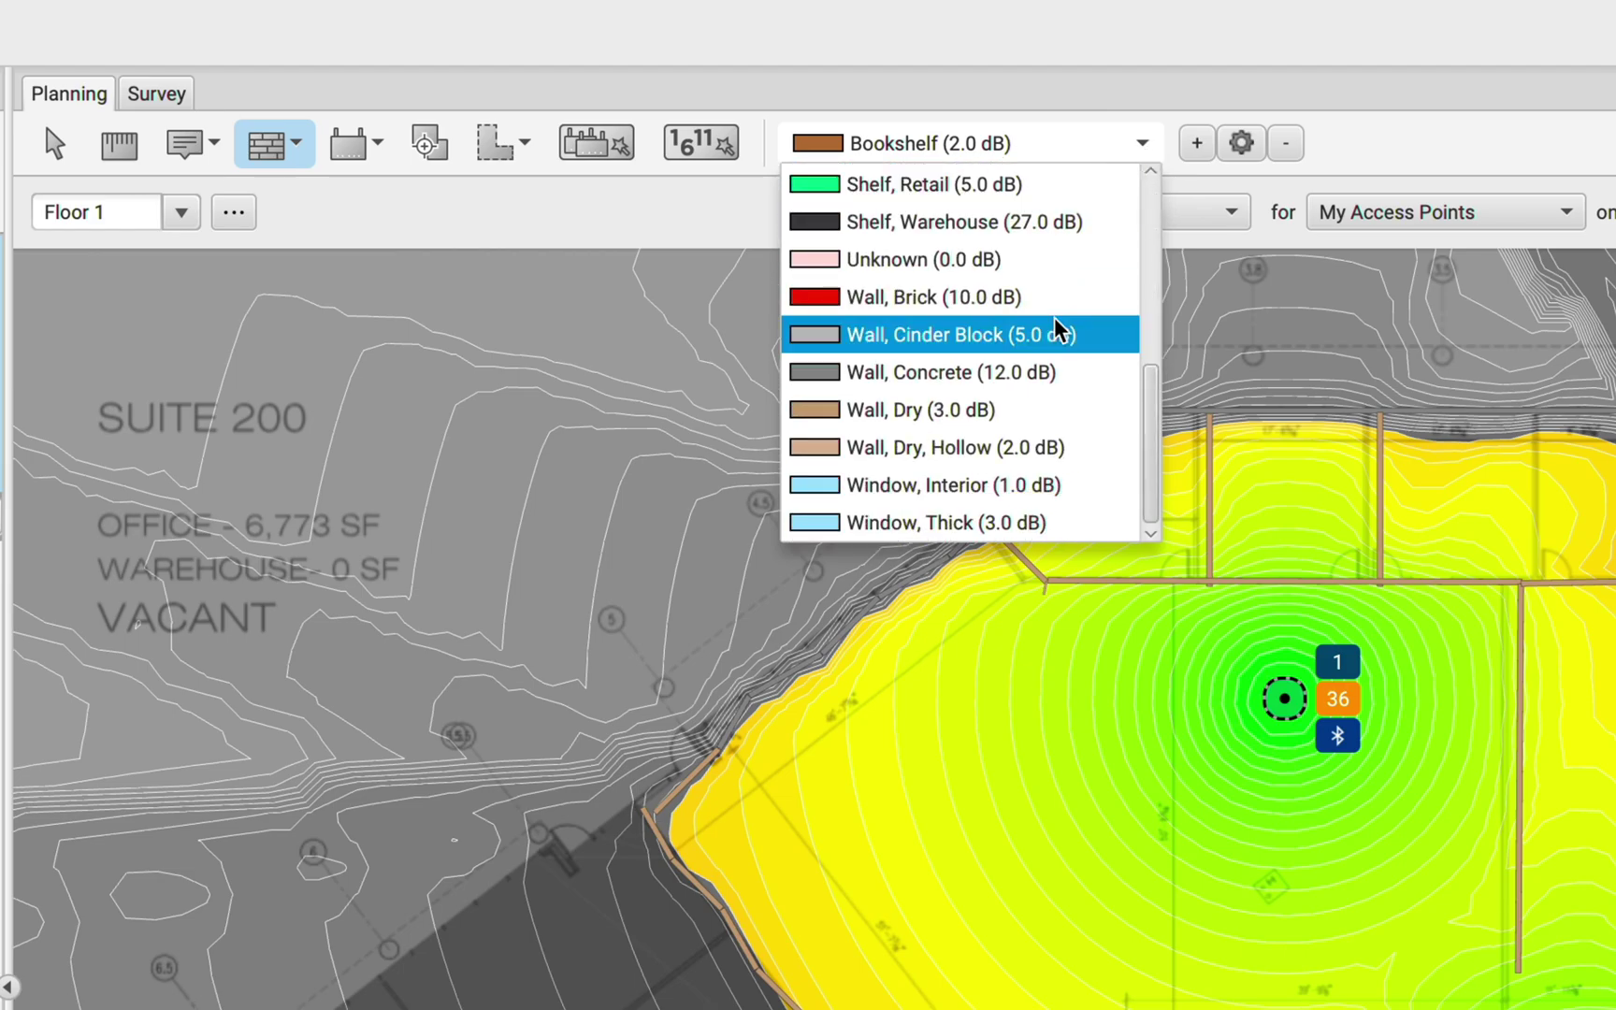
scroll(1024, 510, up, 4)
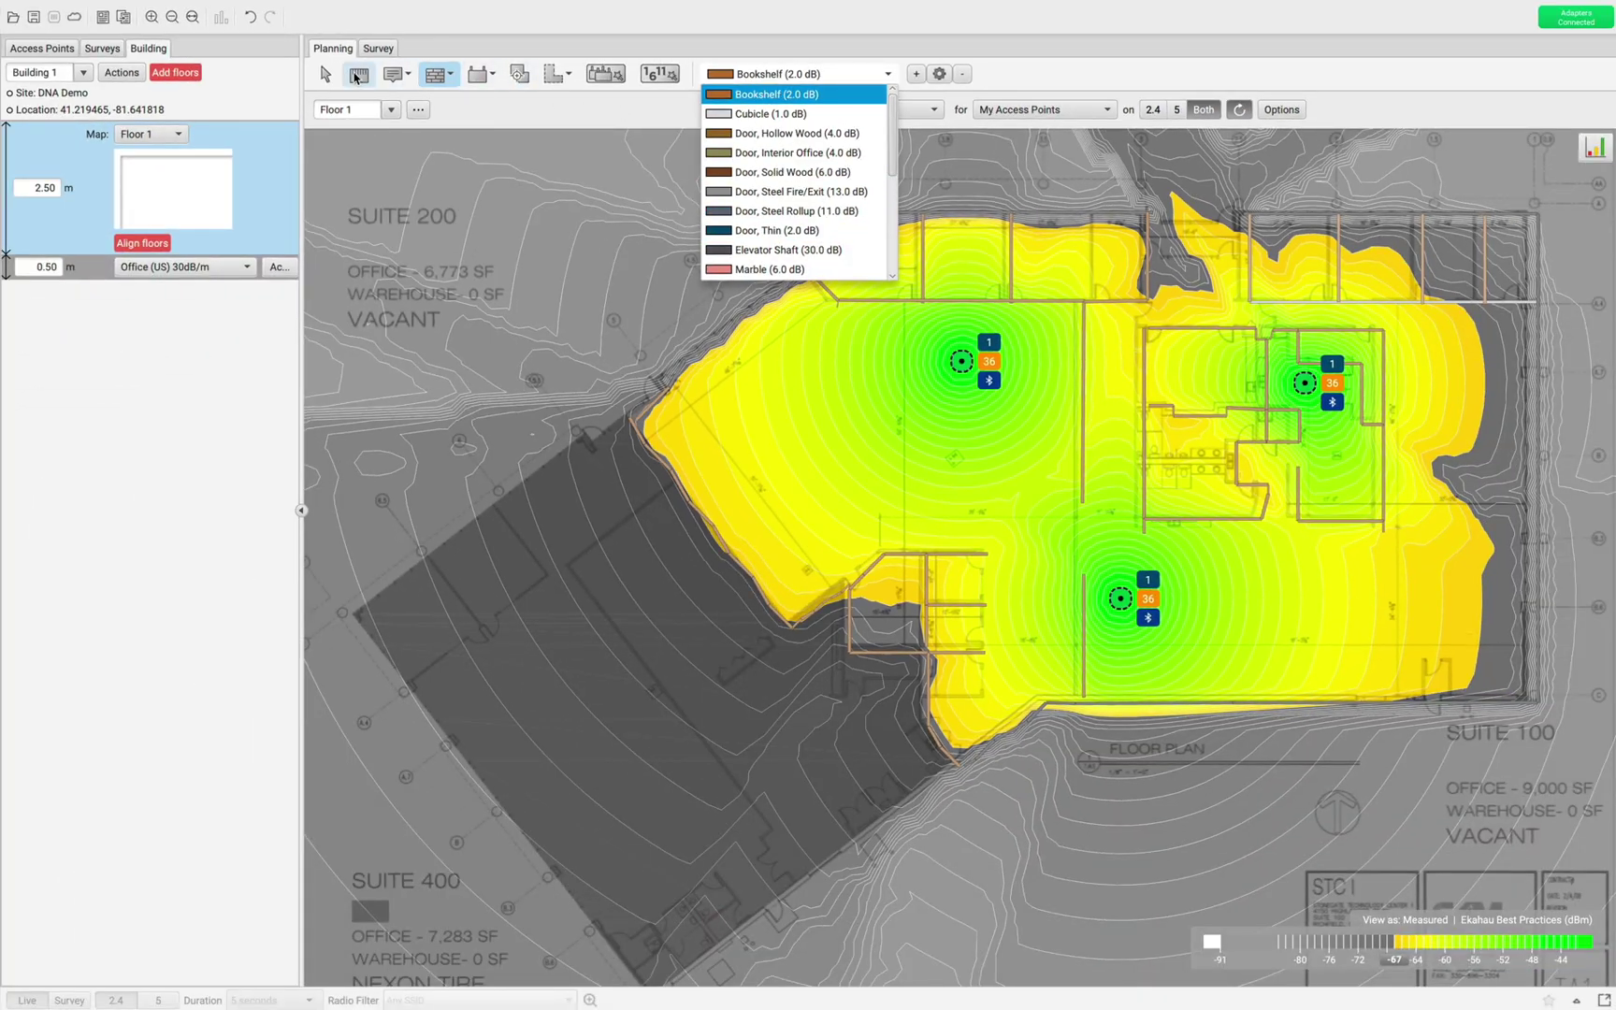
click(307, 78)
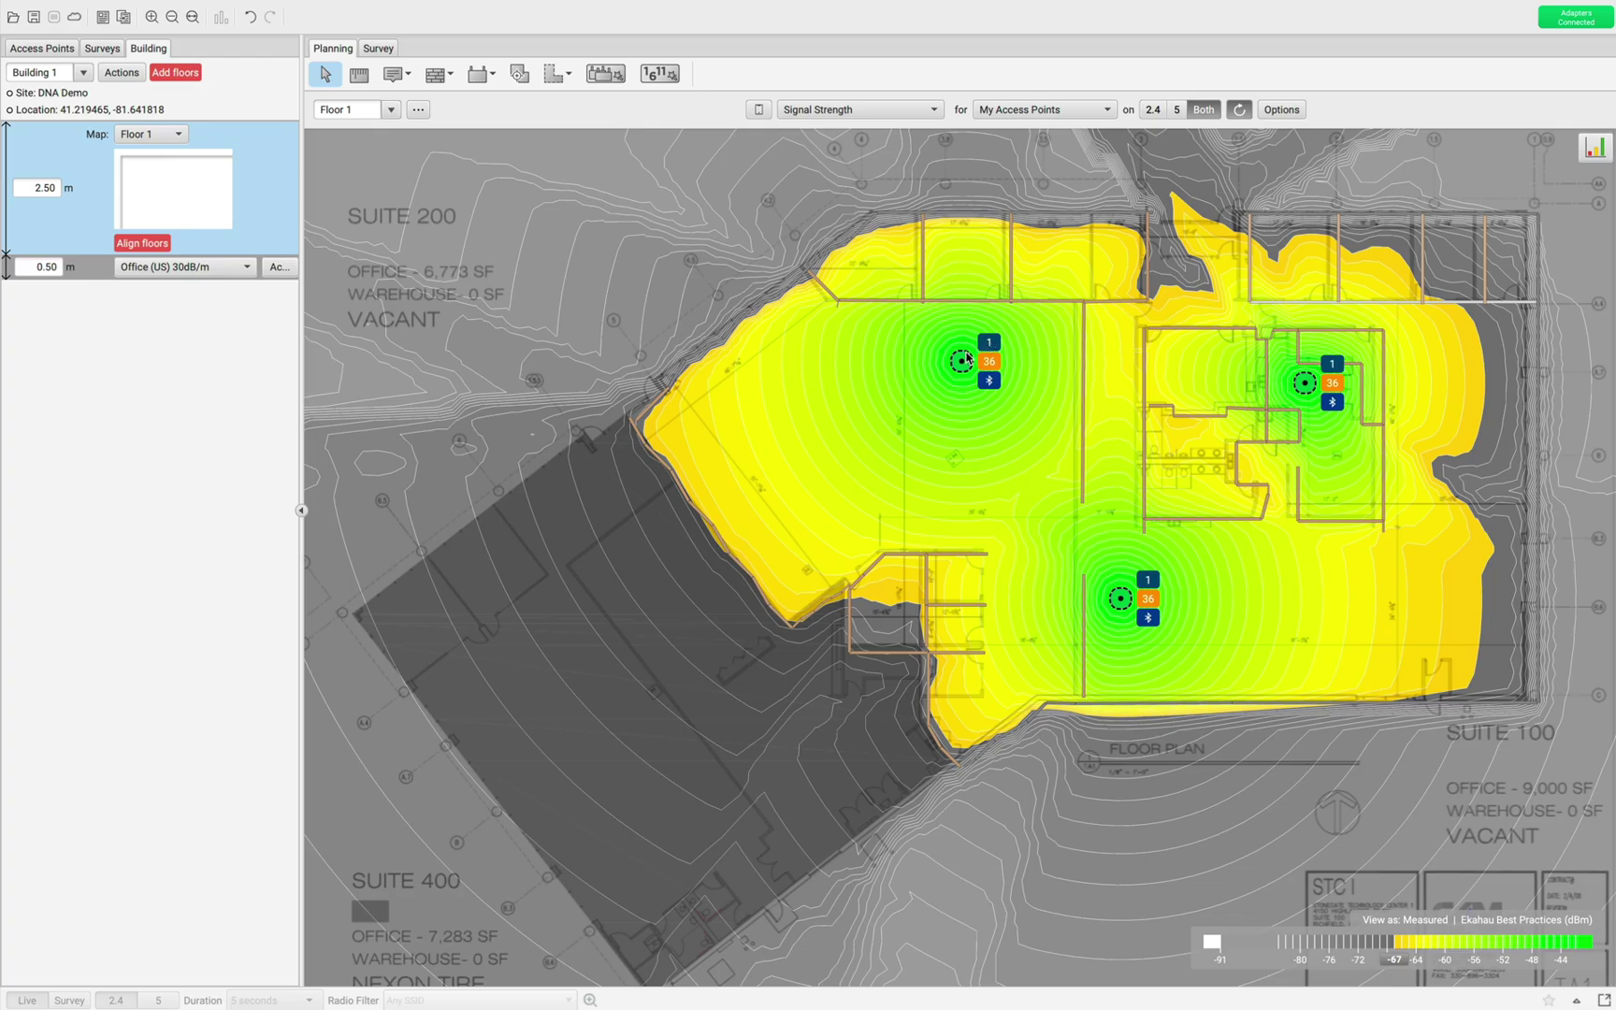
right_click(967, 359)
click(994, 367)
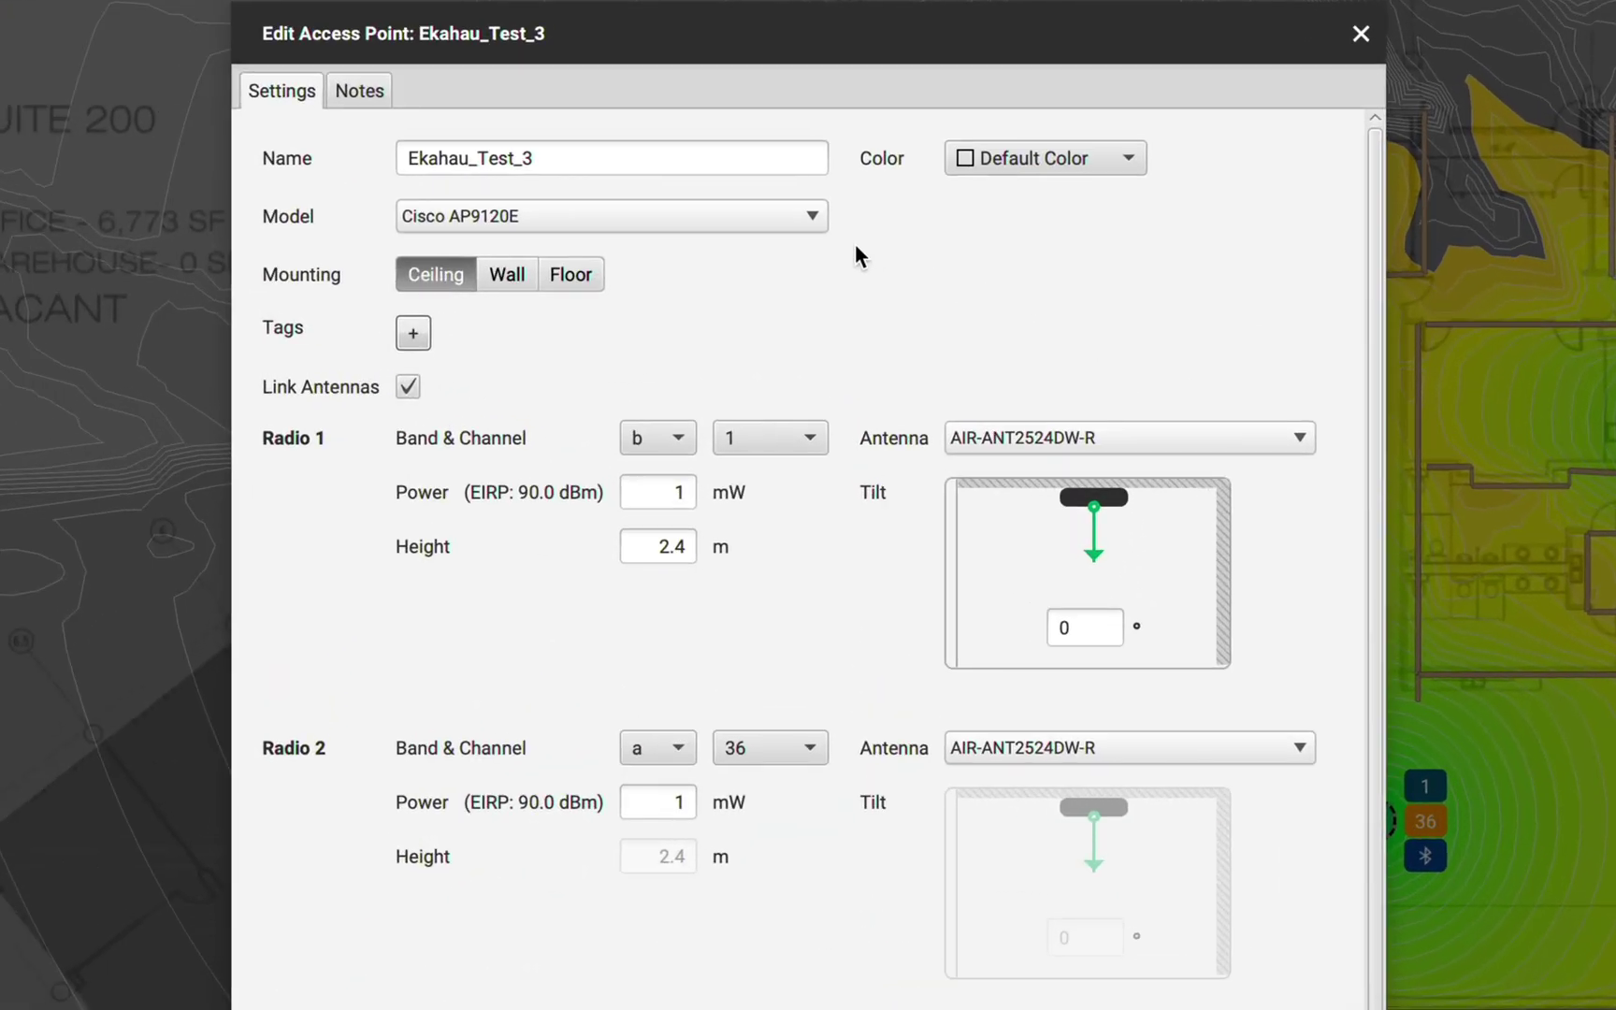
click(561, 159)
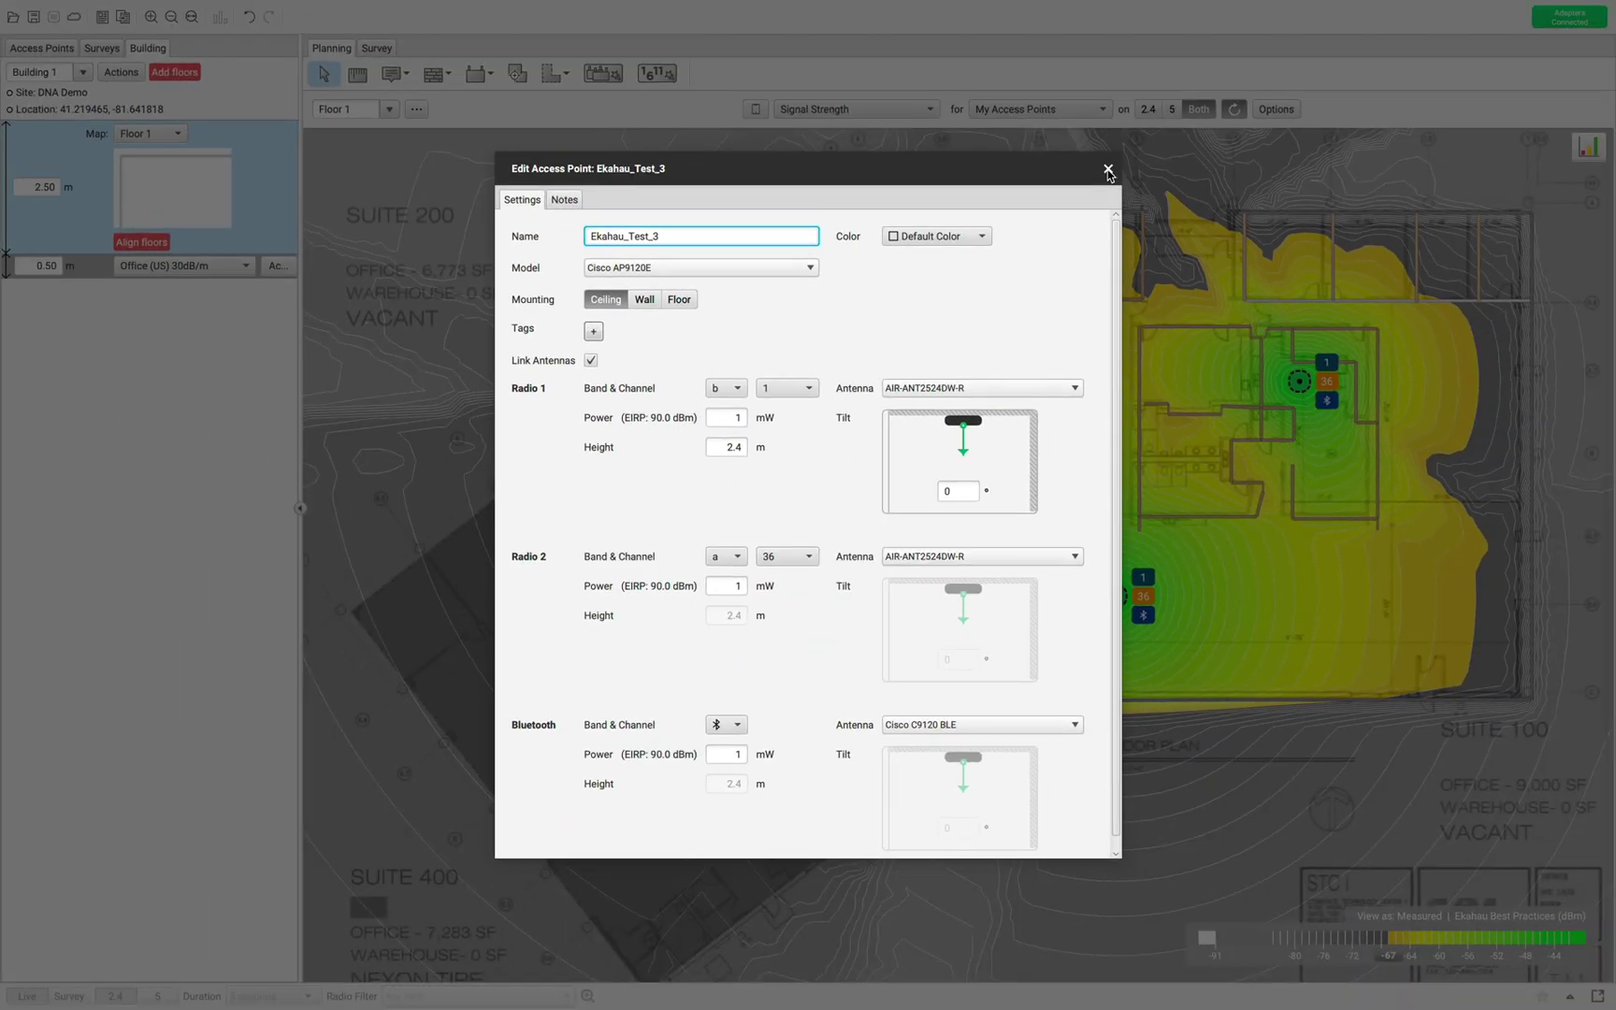
click(1359, 34)
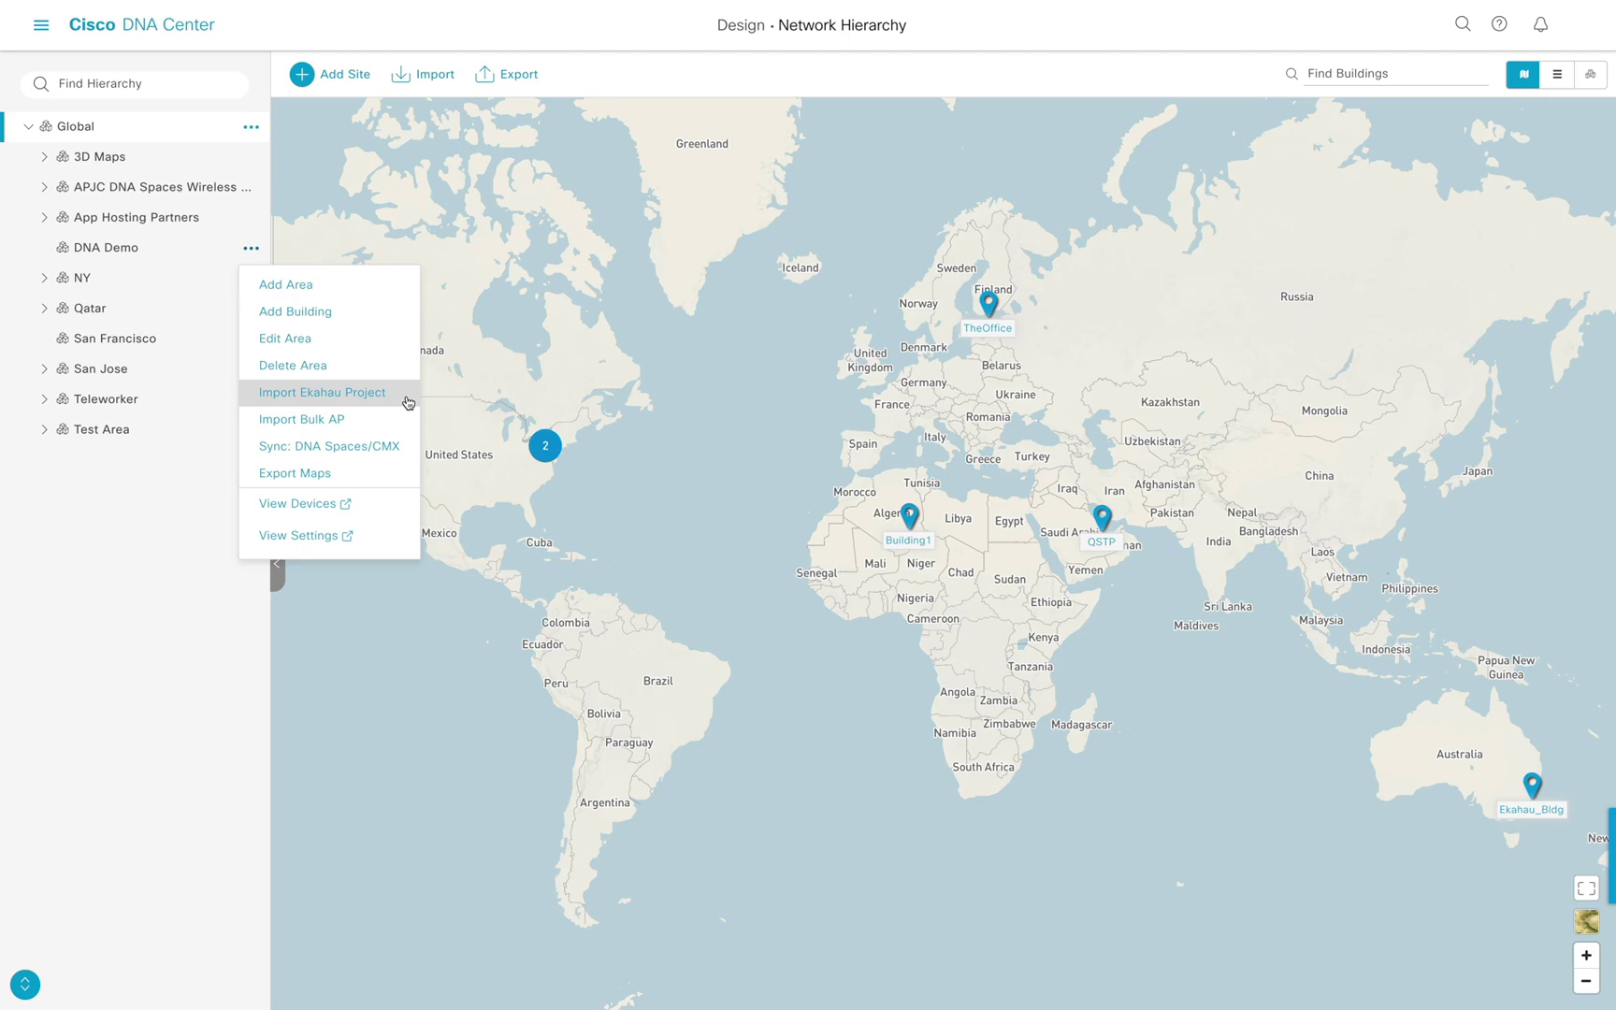
- Import Ekahau_Import_Demo.esx into the DNA Demo area as an Ekahau project
click(408, 393)
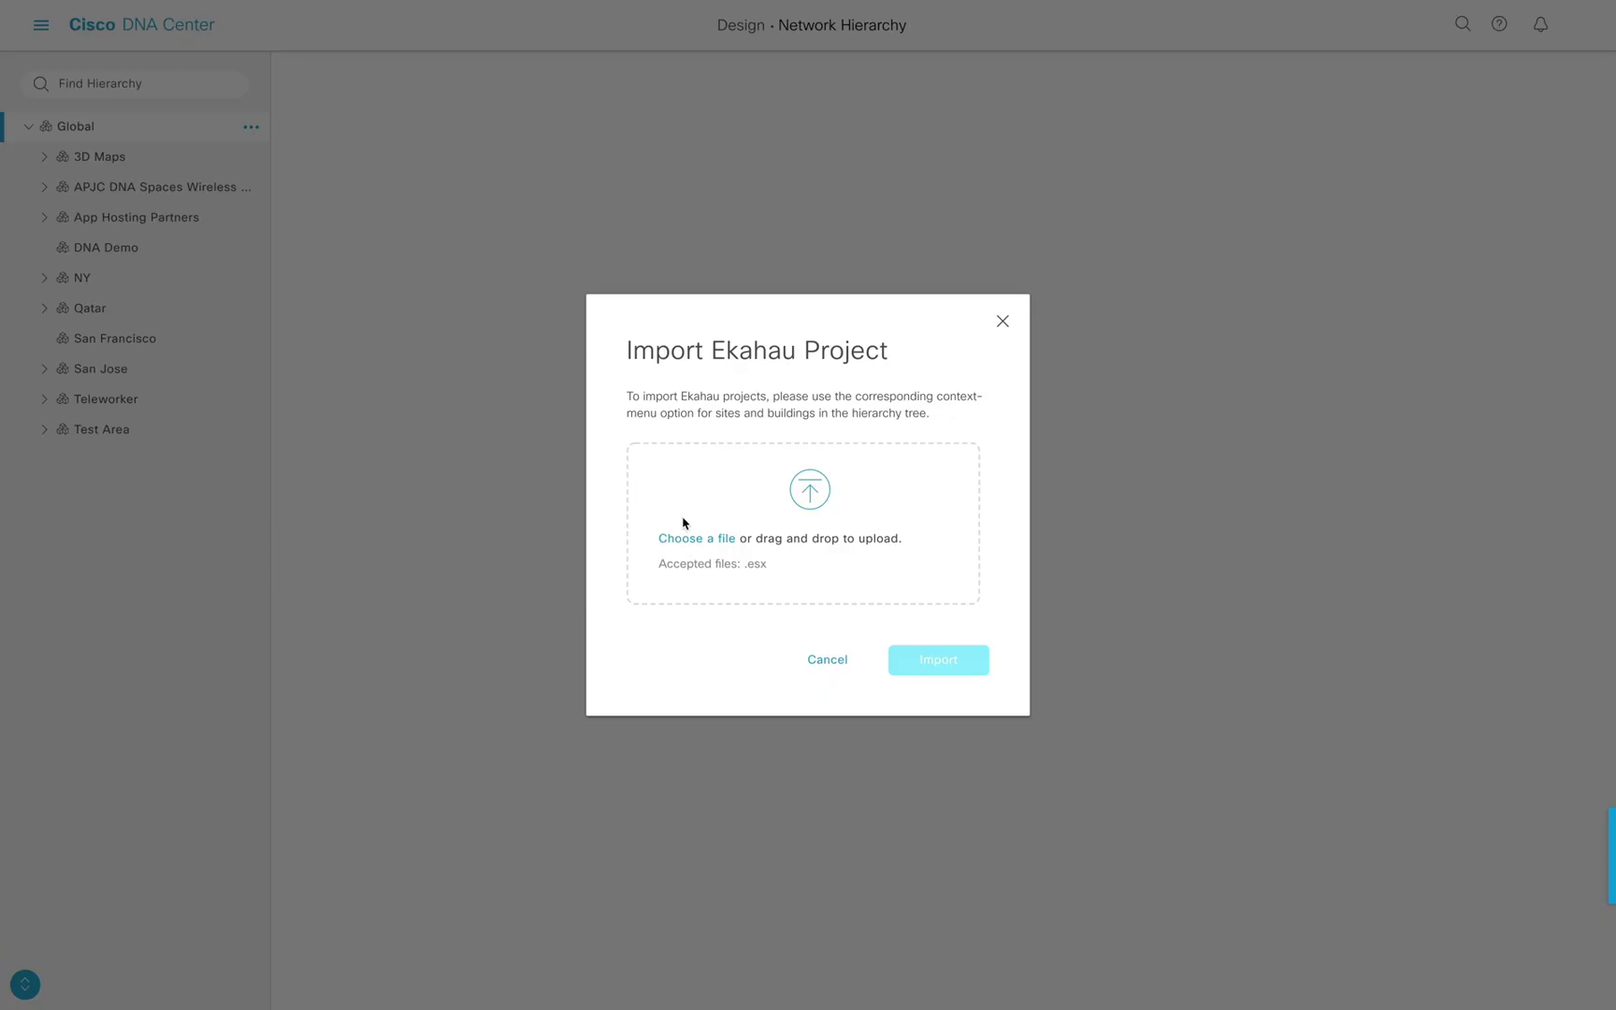
click(692, 539)
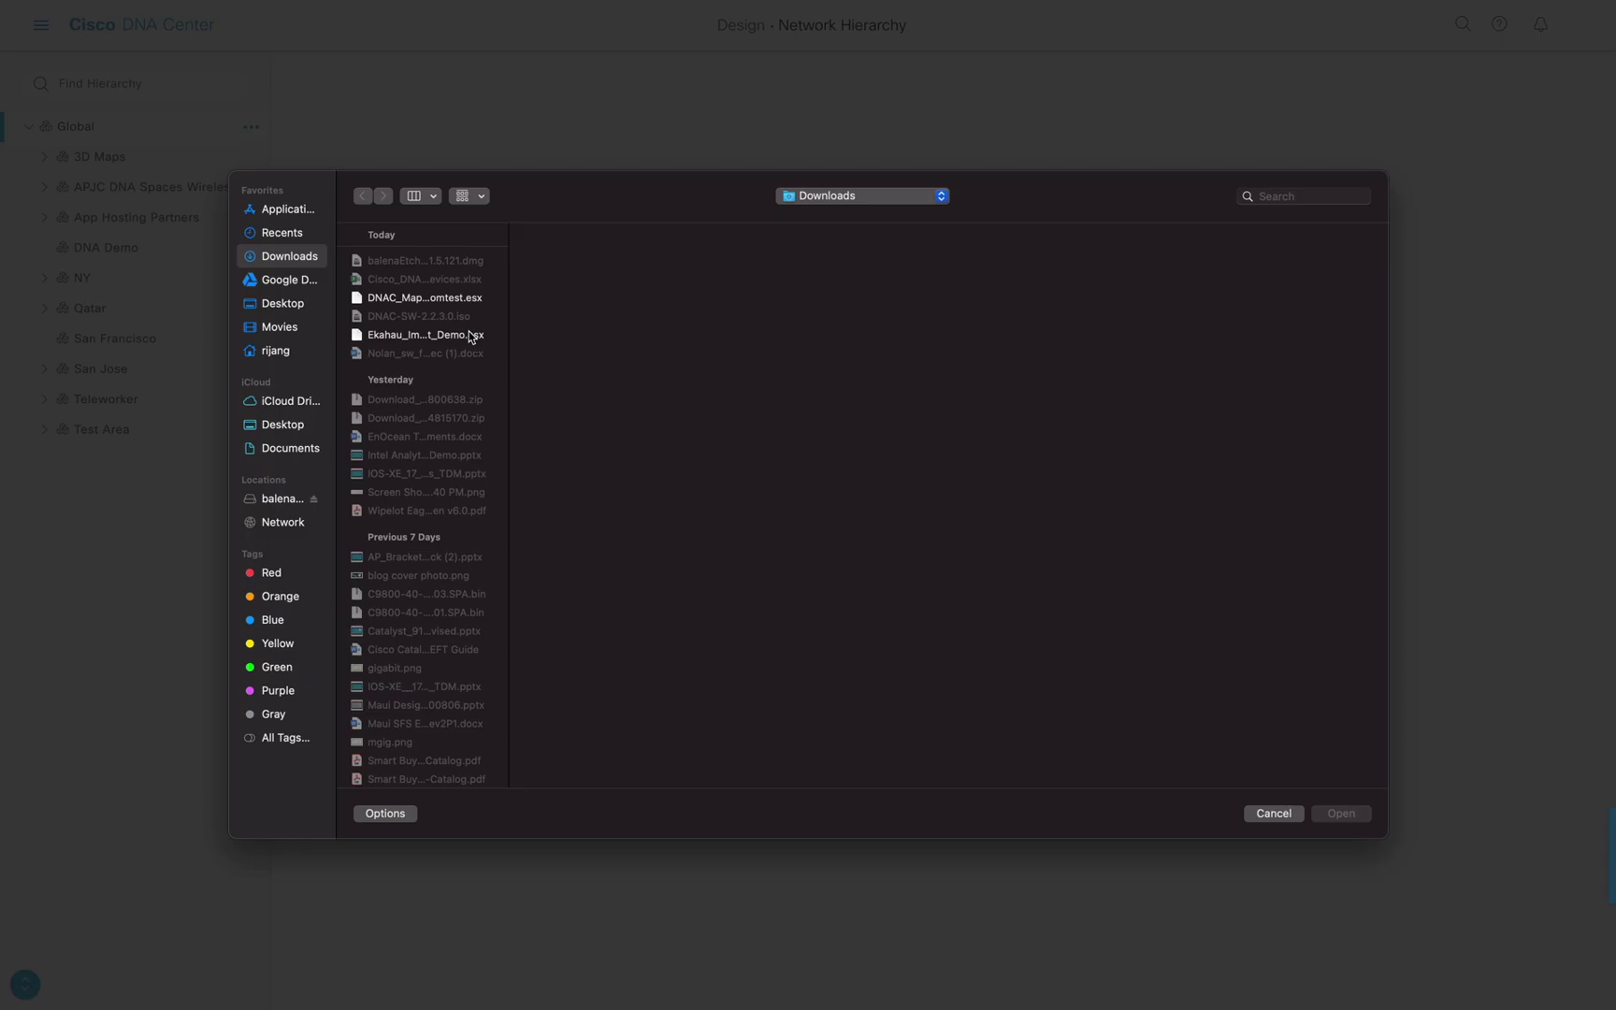
double_click(469, 333)
click(973, 692)
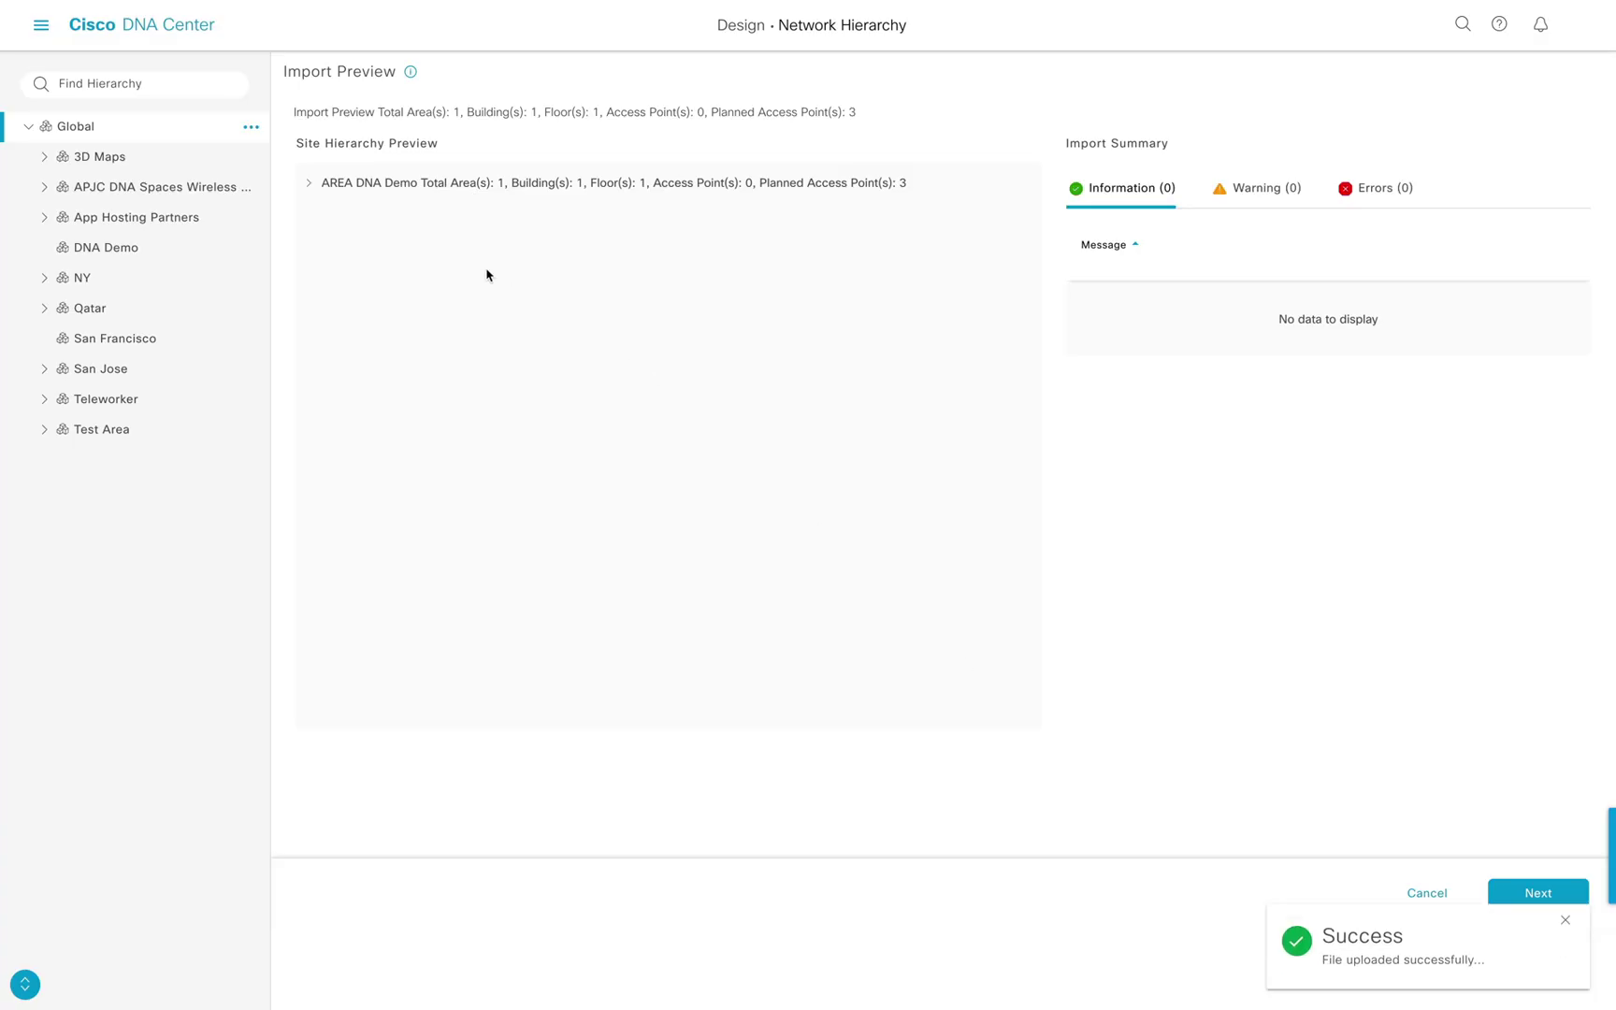
- Confirm the import of DNA Demo's Building 1 and Floor 1, then open Floor 1's map
click(310, 185)
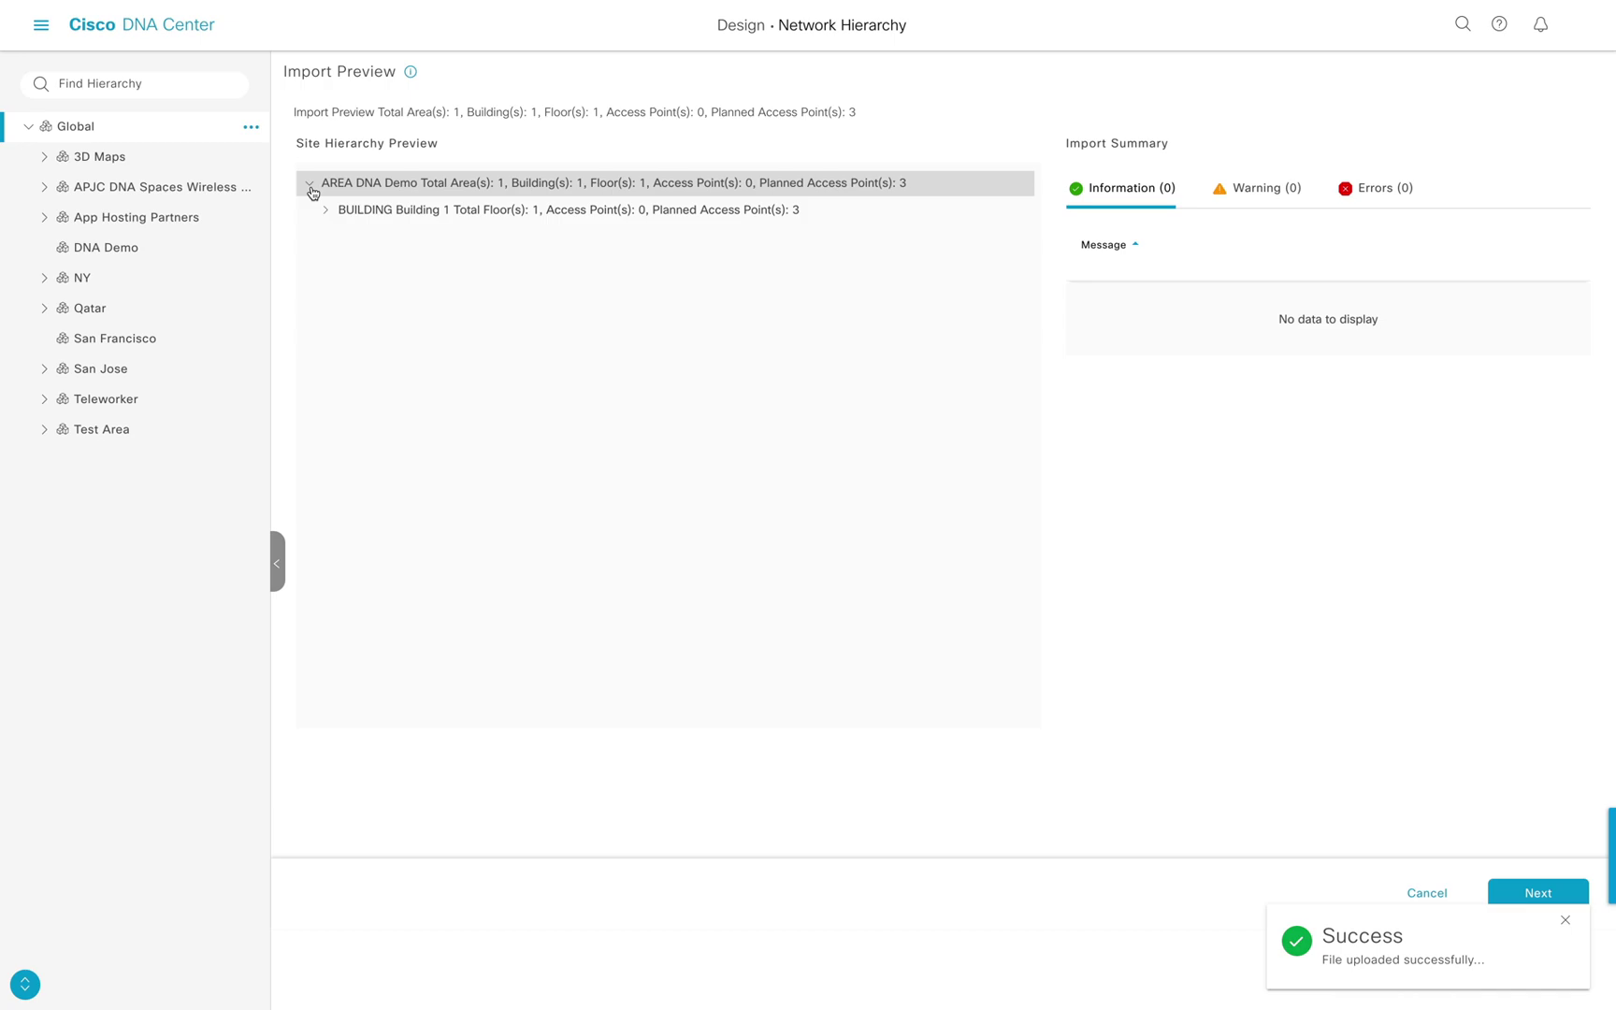
click(326, 210)
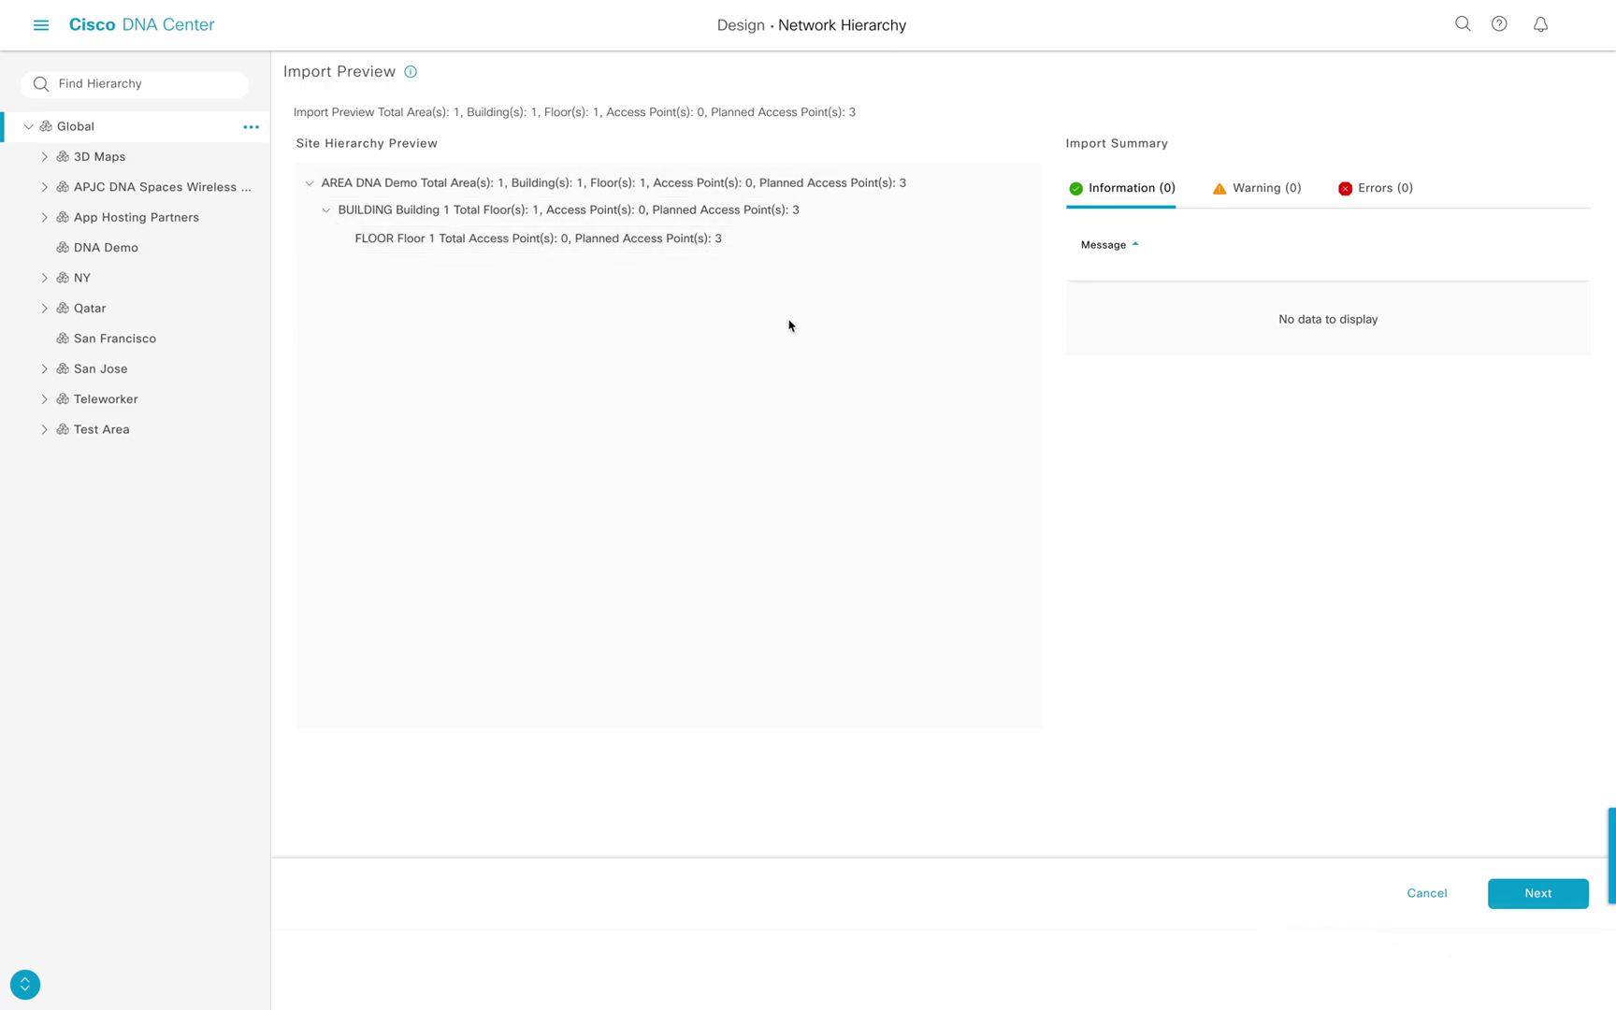
click(1503, 896)
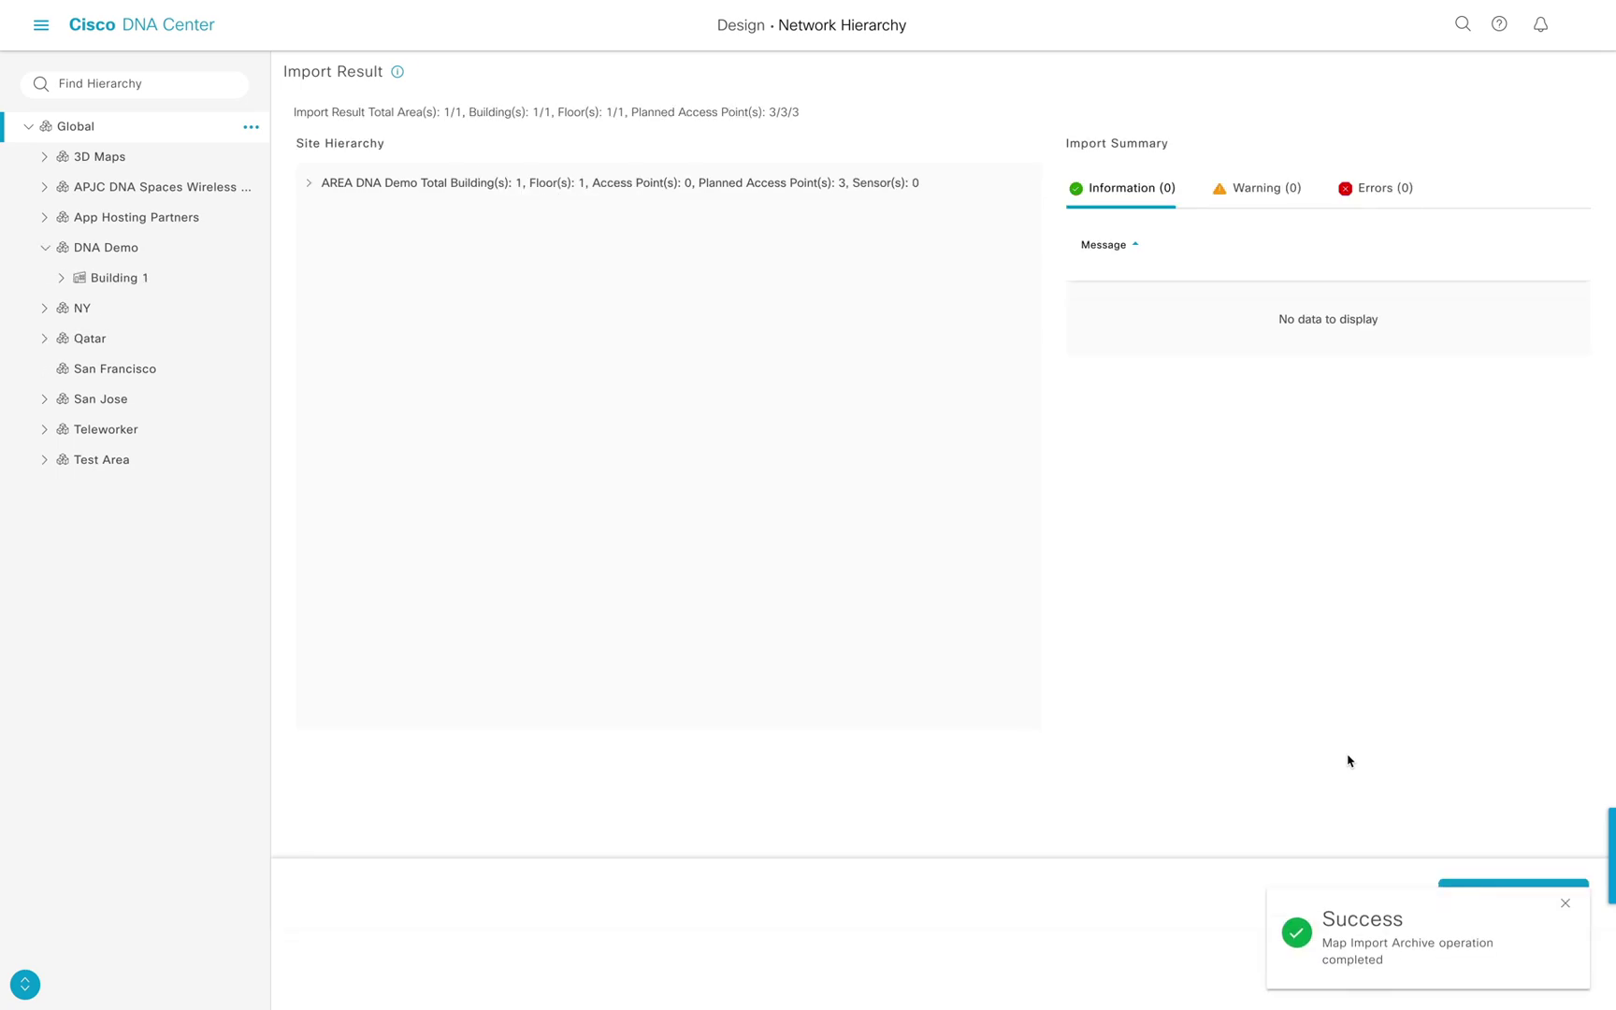
click(61, 280)
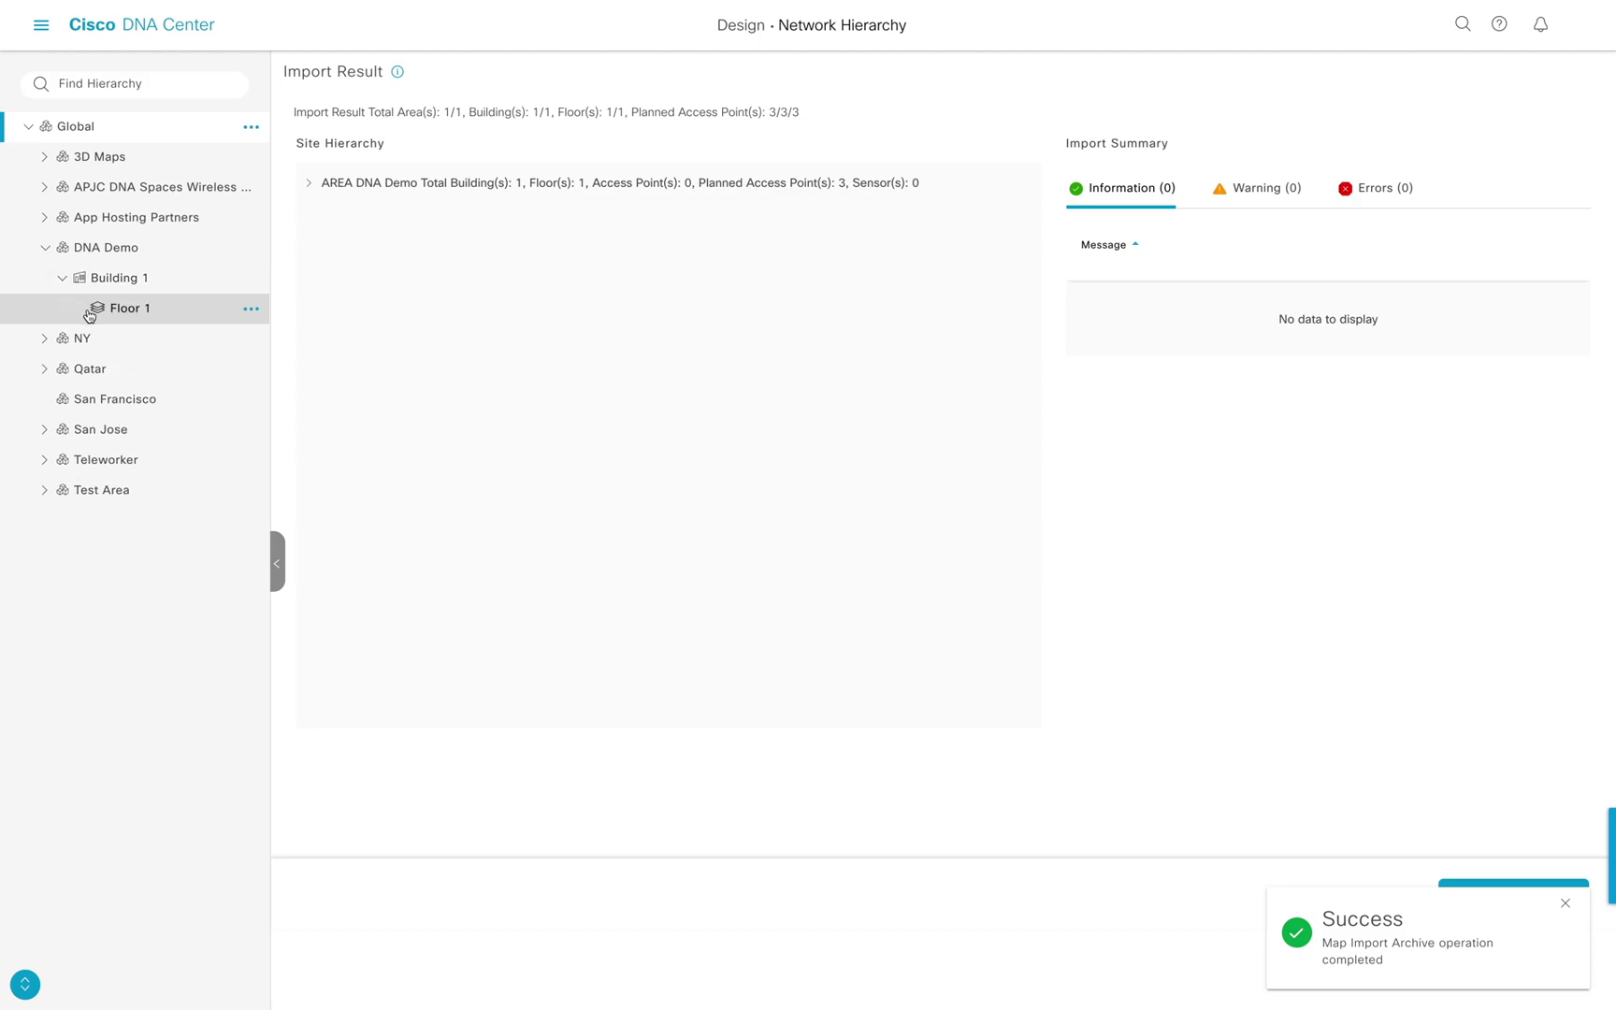
click(88, 312)
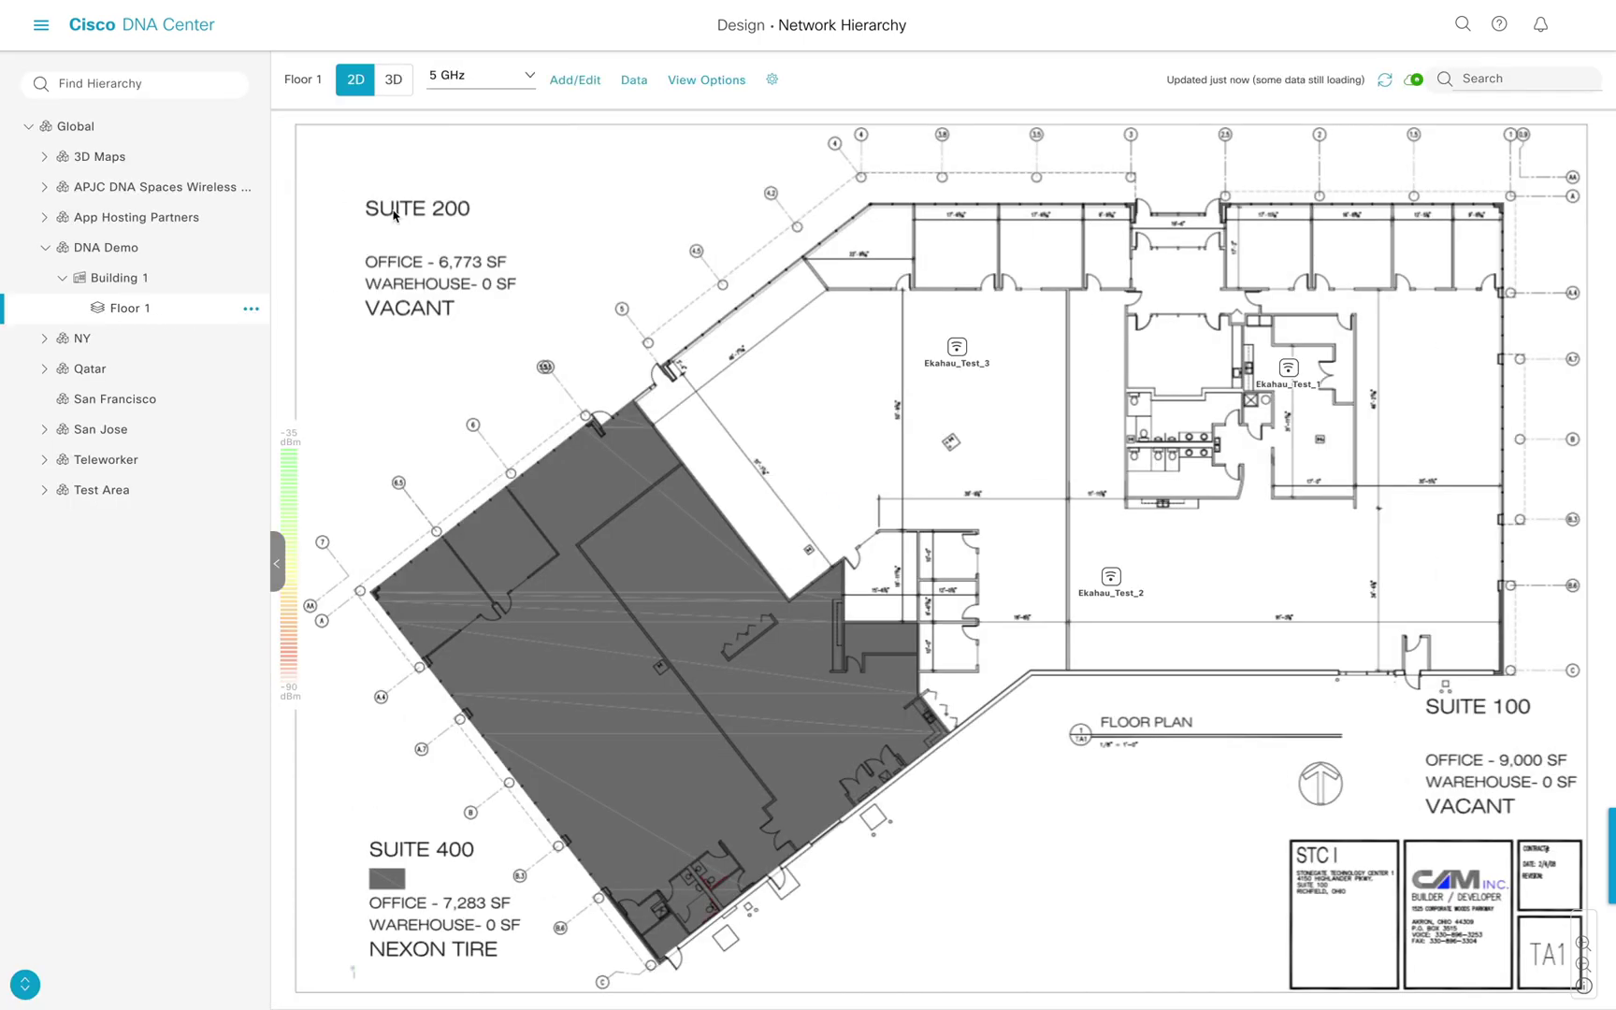
- Show Floor 1 in 3D and try the Point Cloud heatmap with SNR and Interference metrics
click(394, 80)
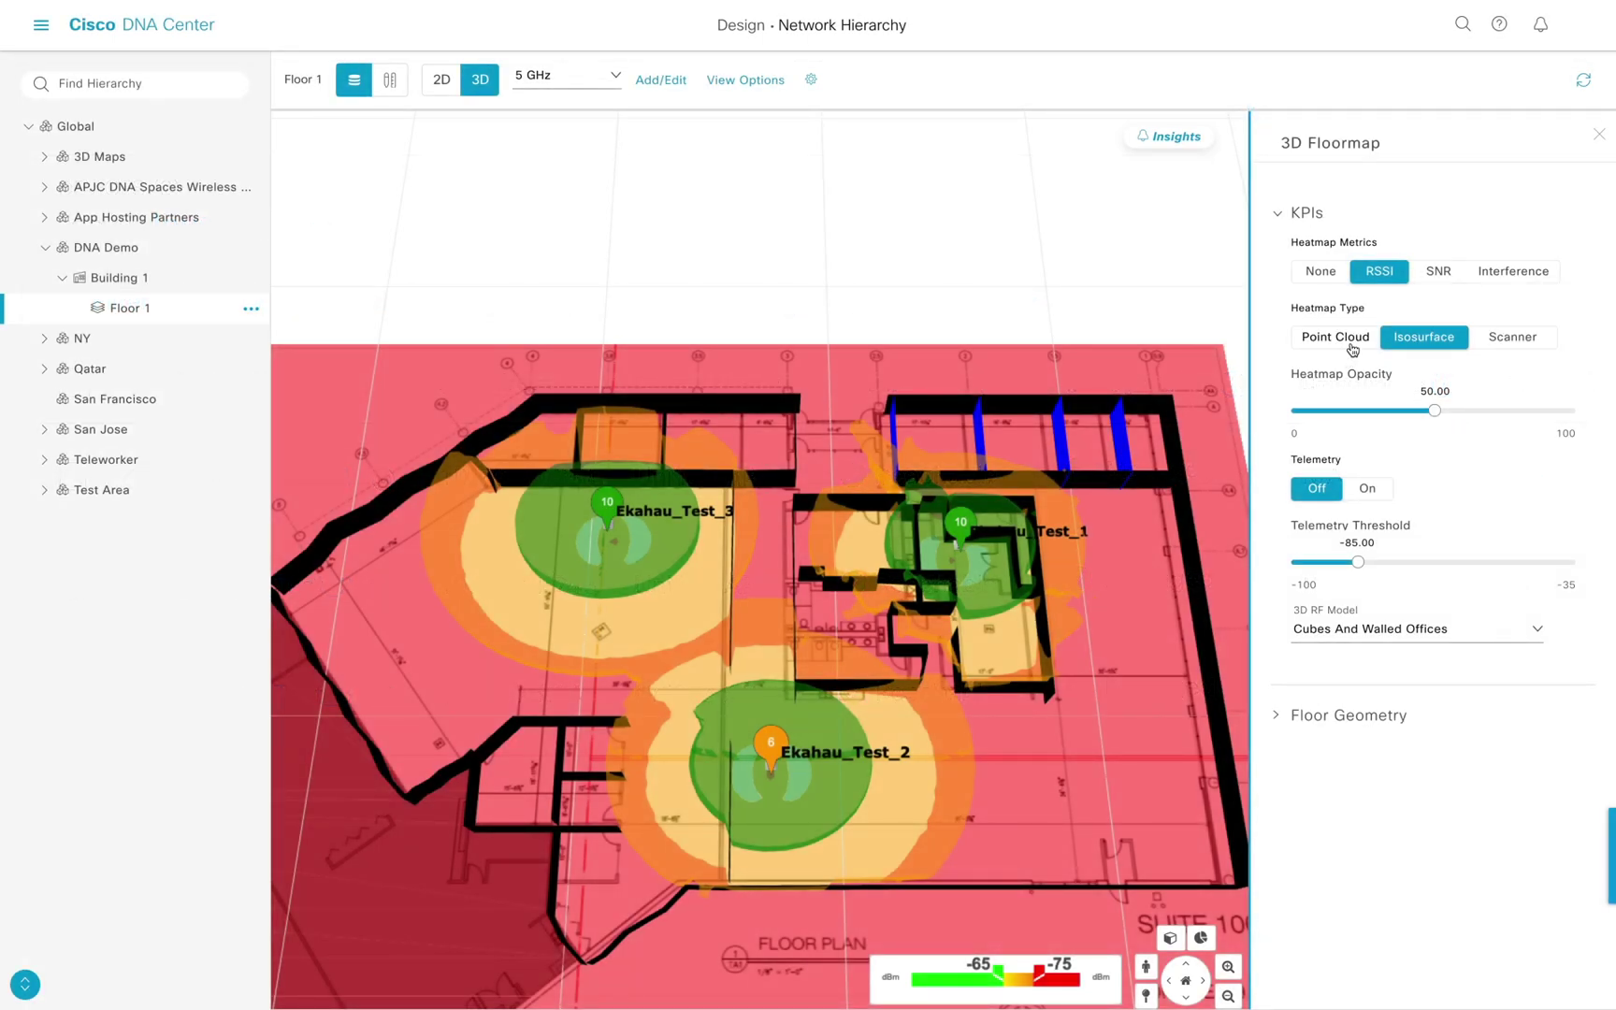
click(1353, 346)
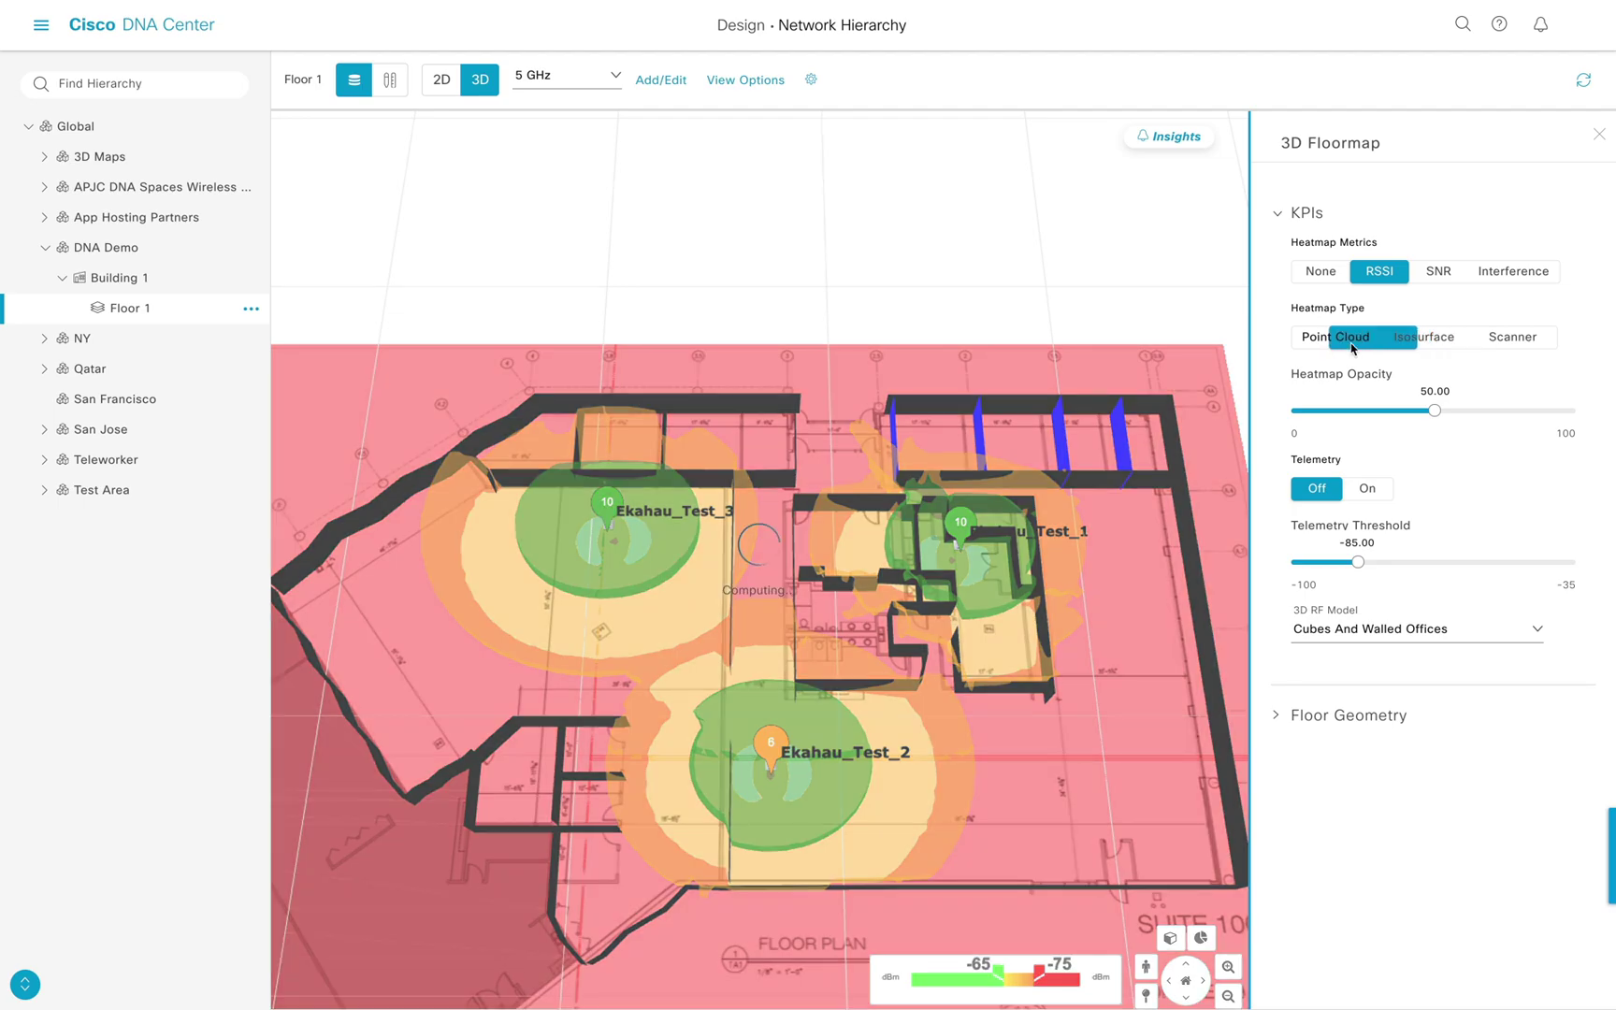
click(1429, 283)
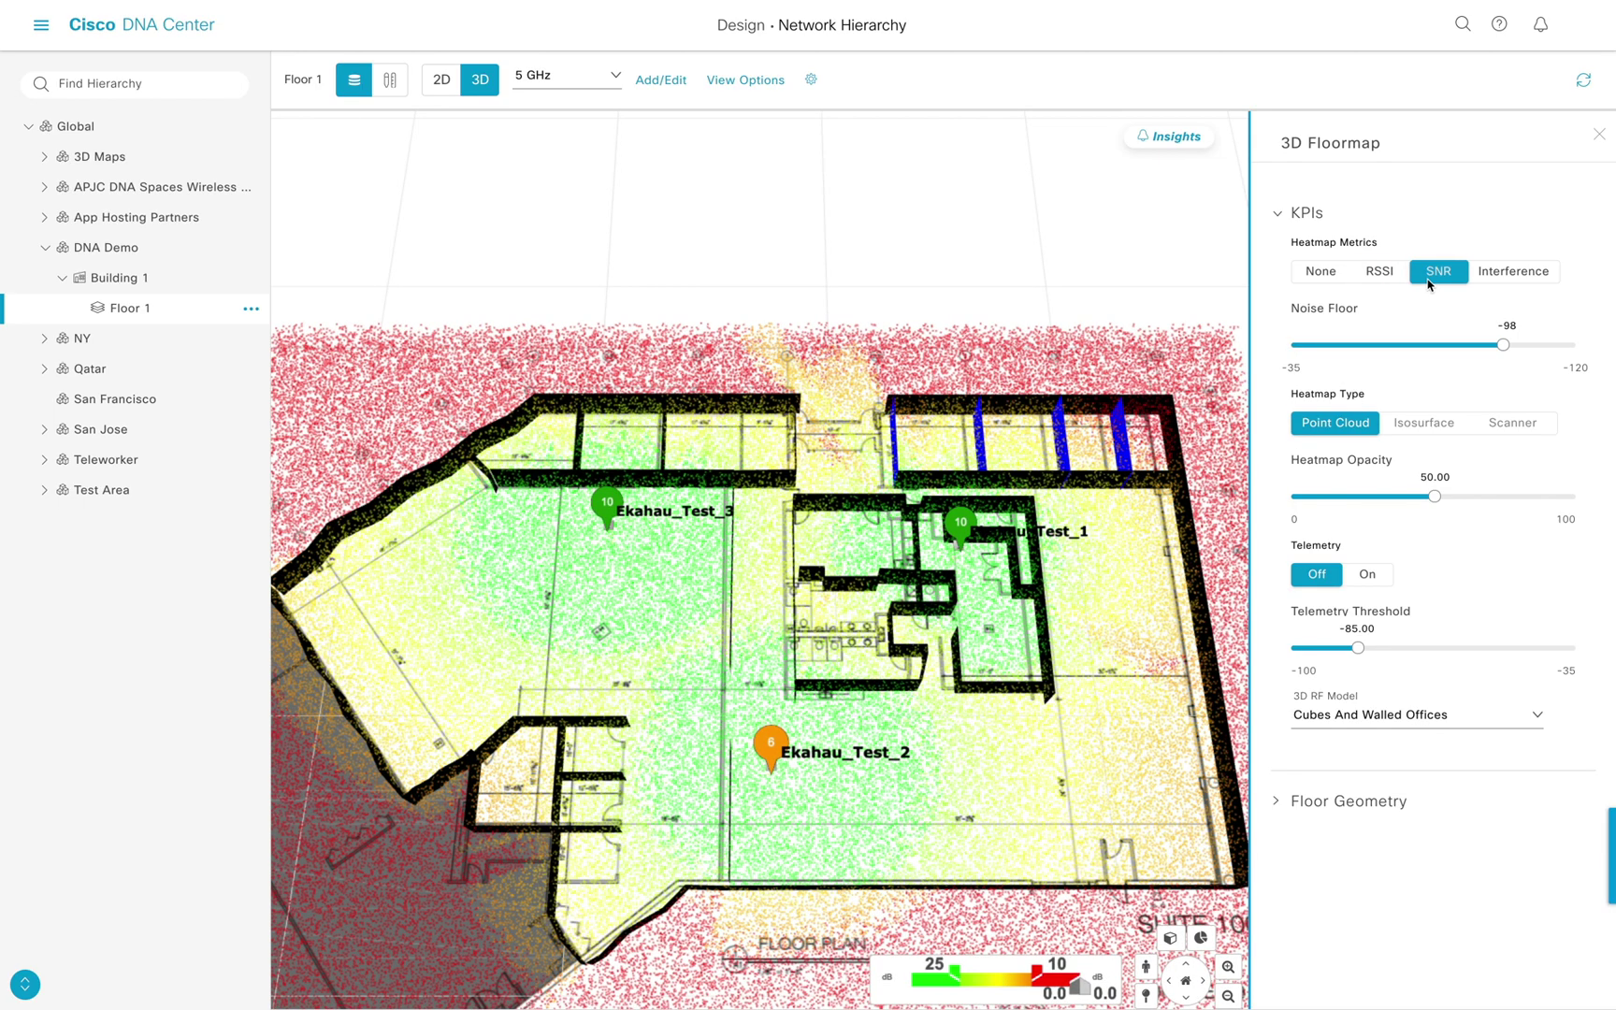
click(1488, 273)
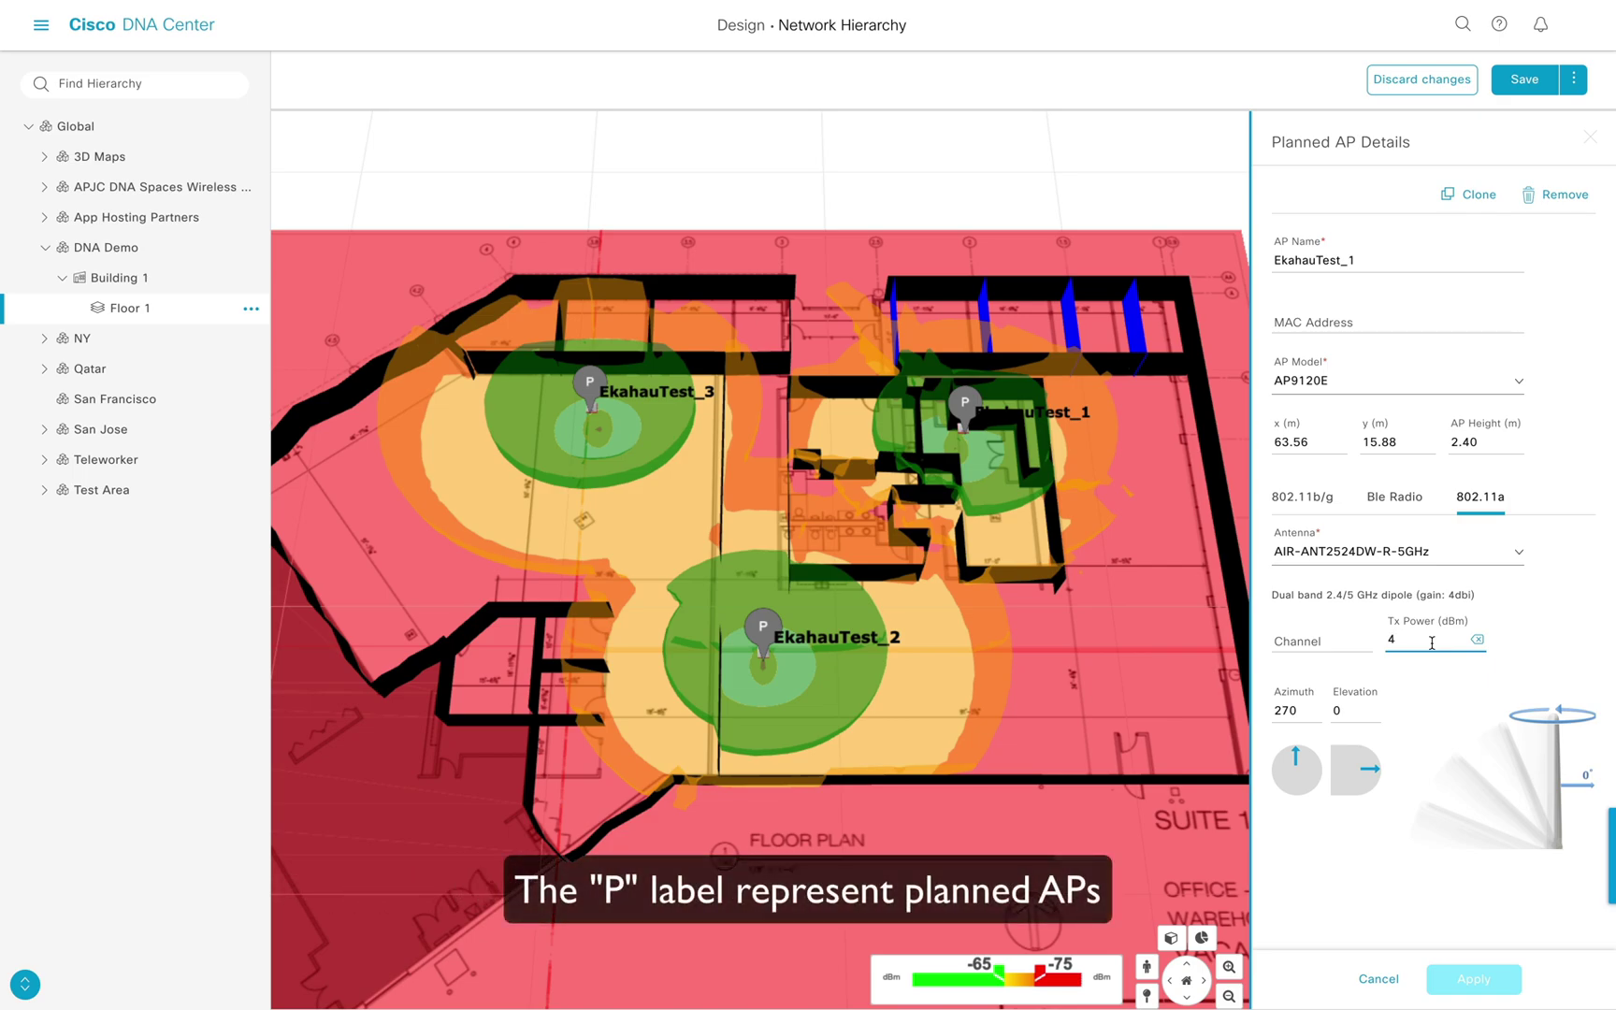
- Set EkahauTest_1's Tx power to 20 dBm and its elevation to -90
key(BackSpace)
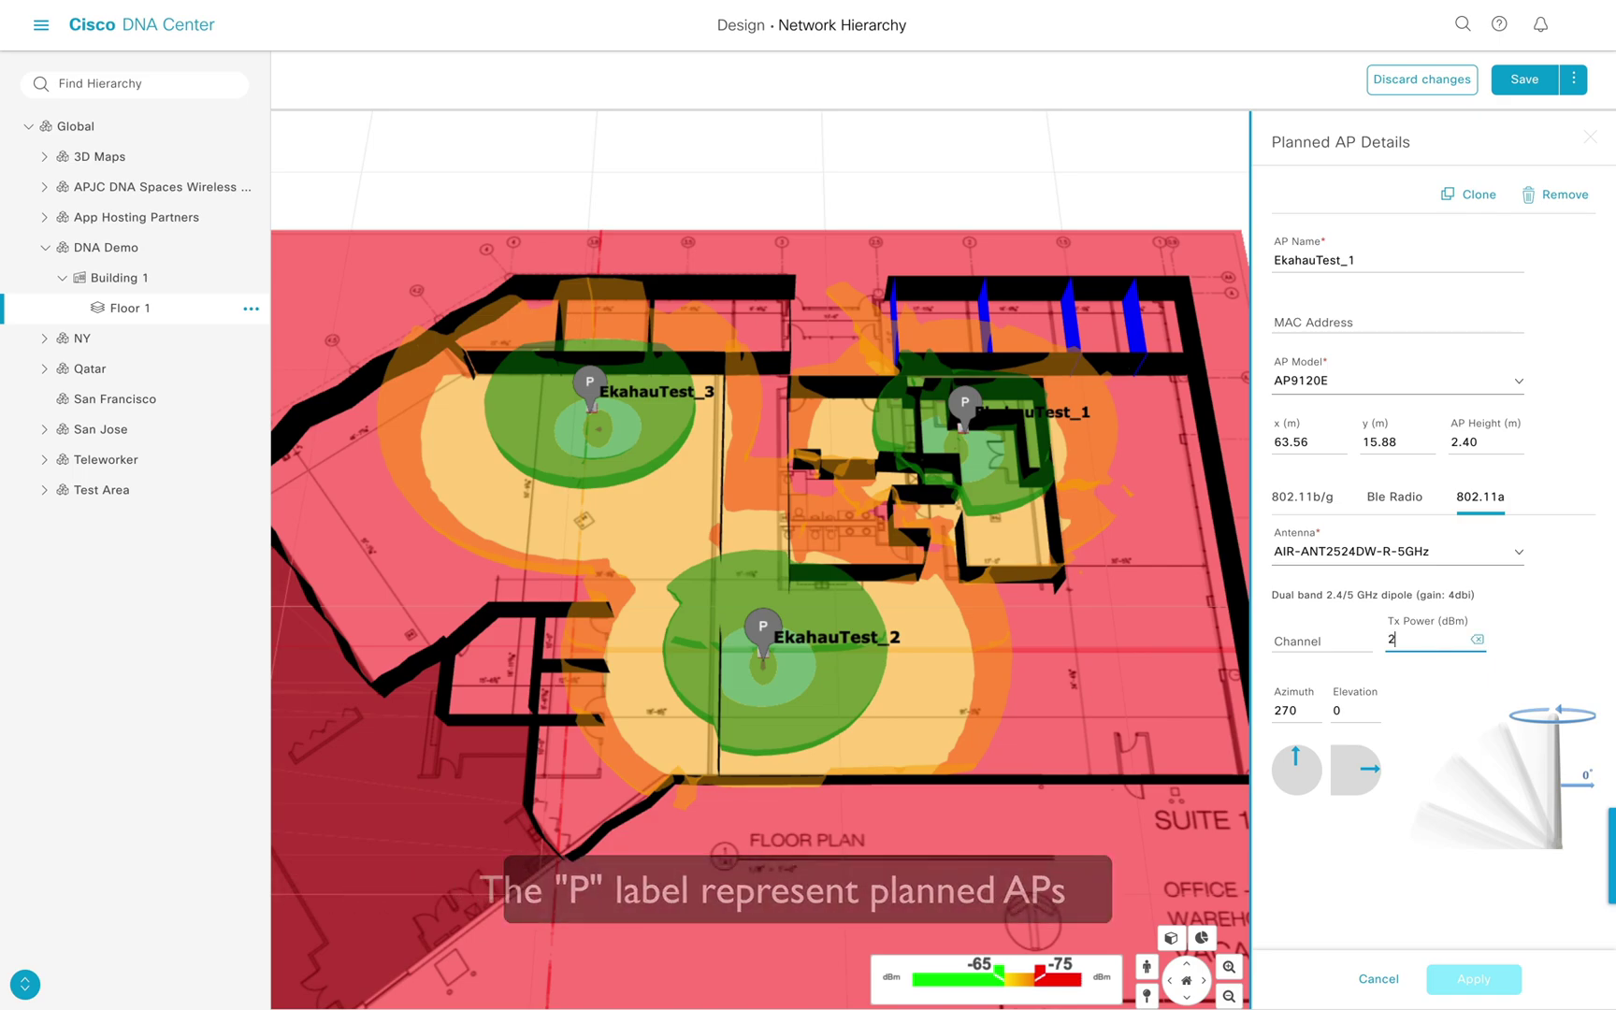
text(20)
click(1448, 982)
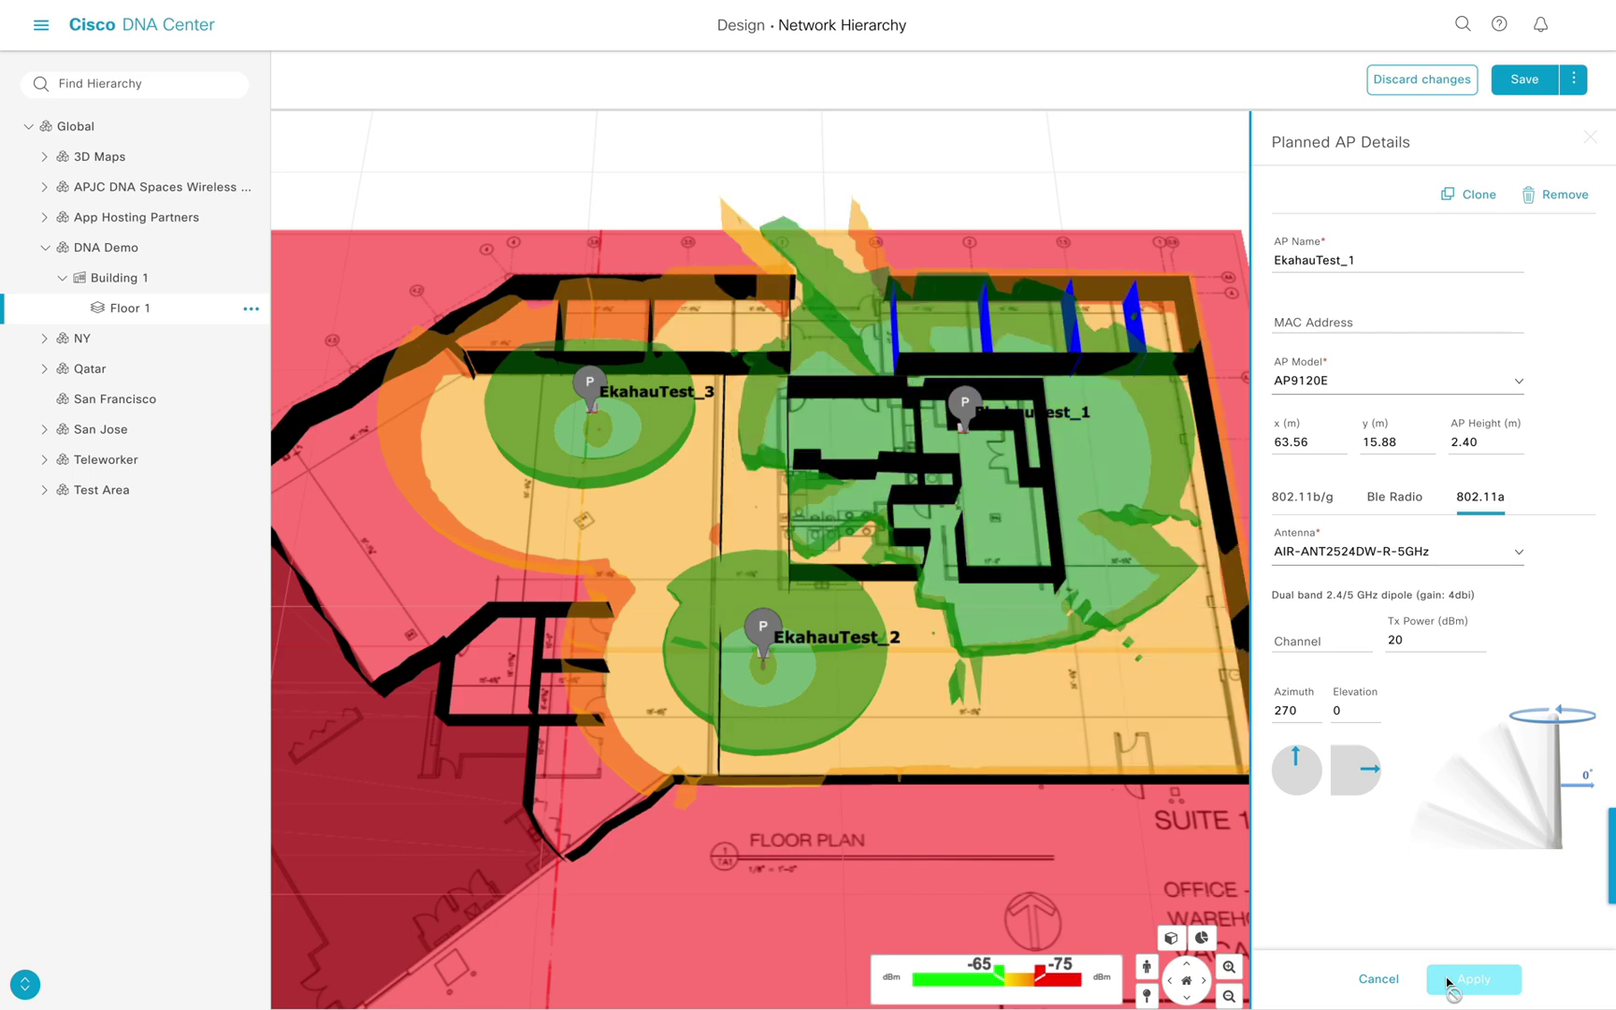
drag(1374, 785, 1348, 810)
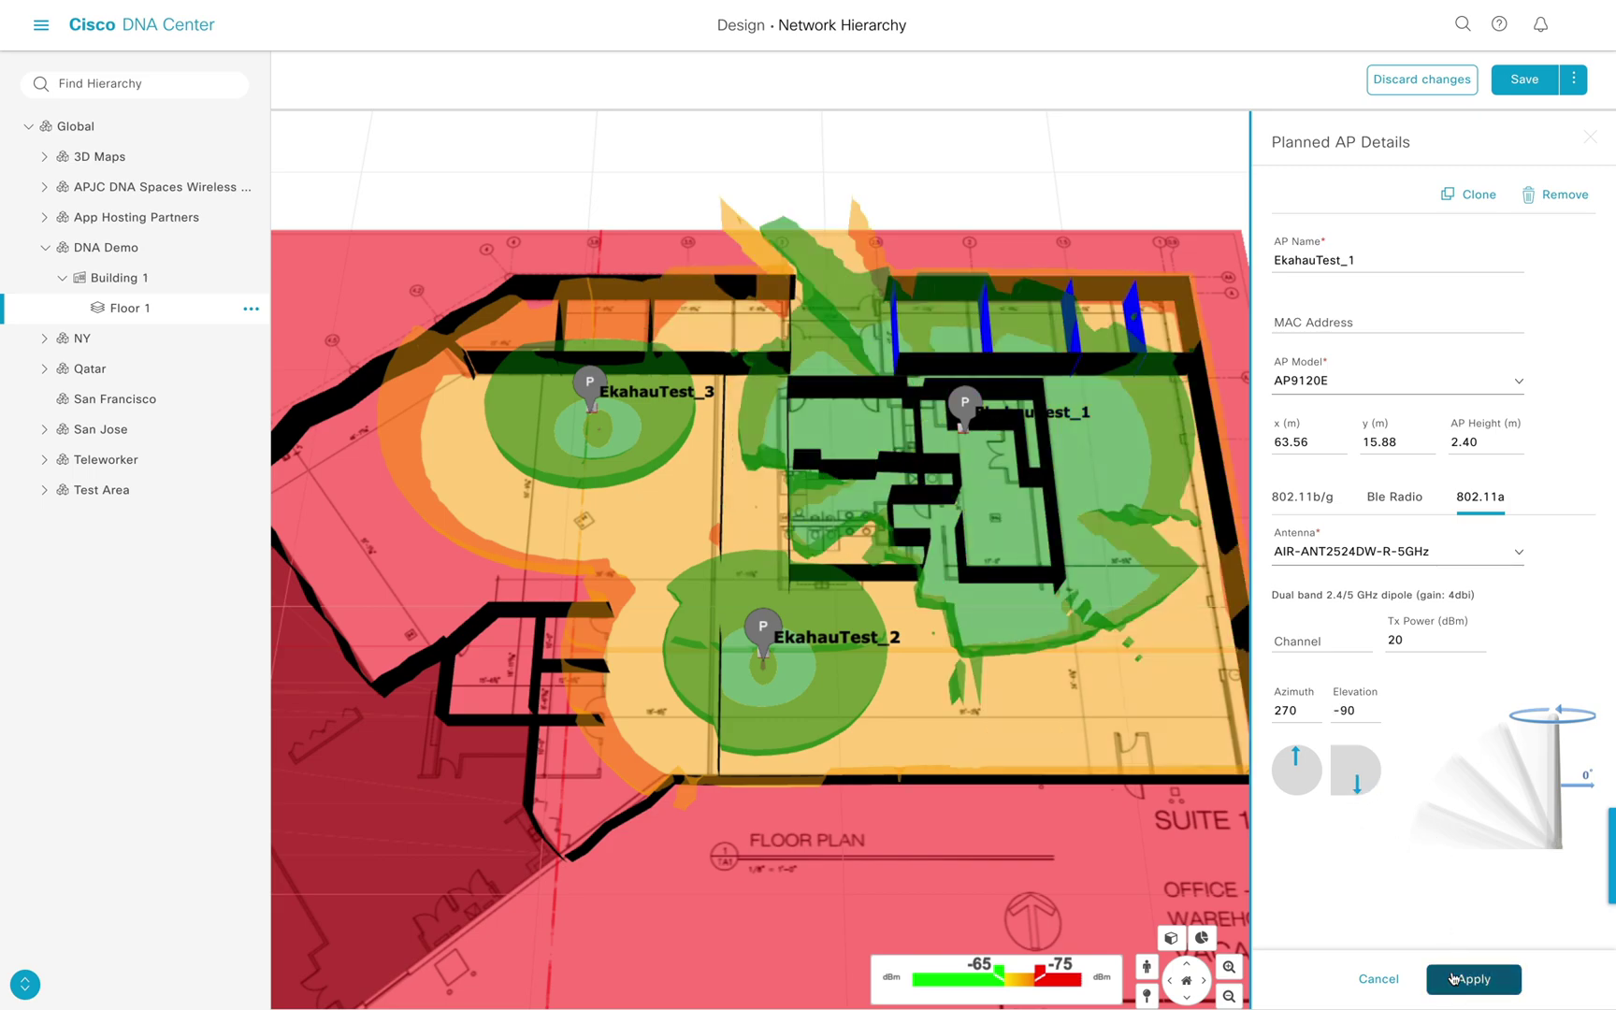
click(1453, 978)
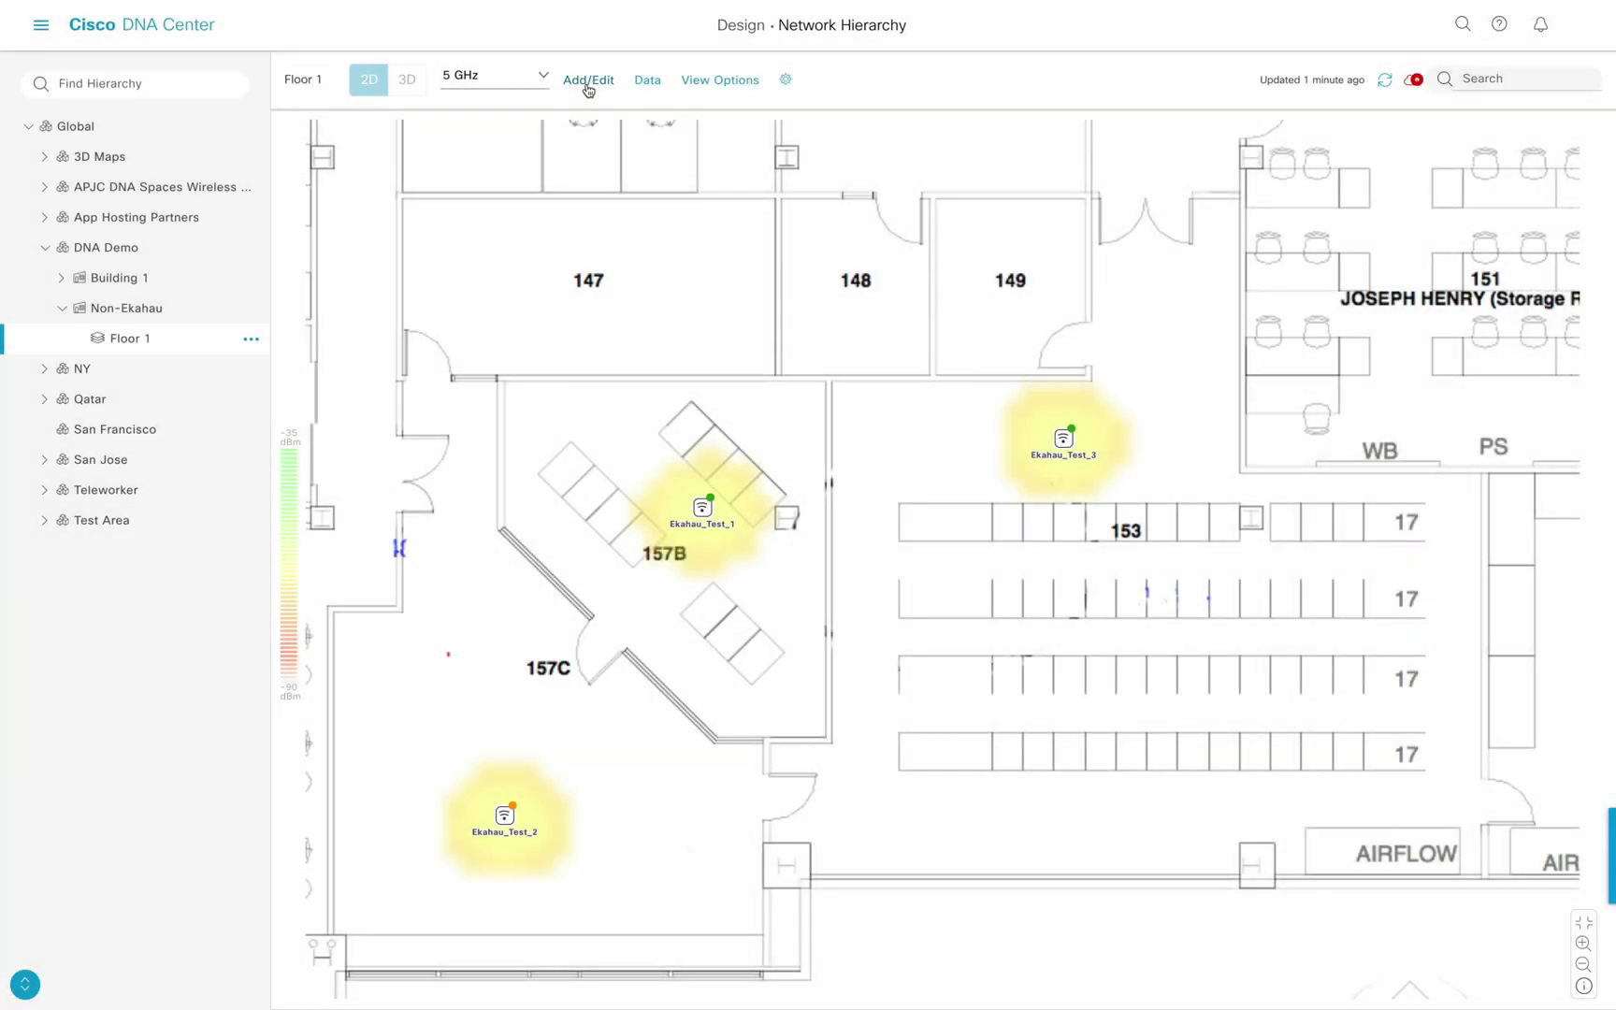
- Draw Cubicle/Panel (1dB) walls around all sides of room 157B and save them
click(588, 84)
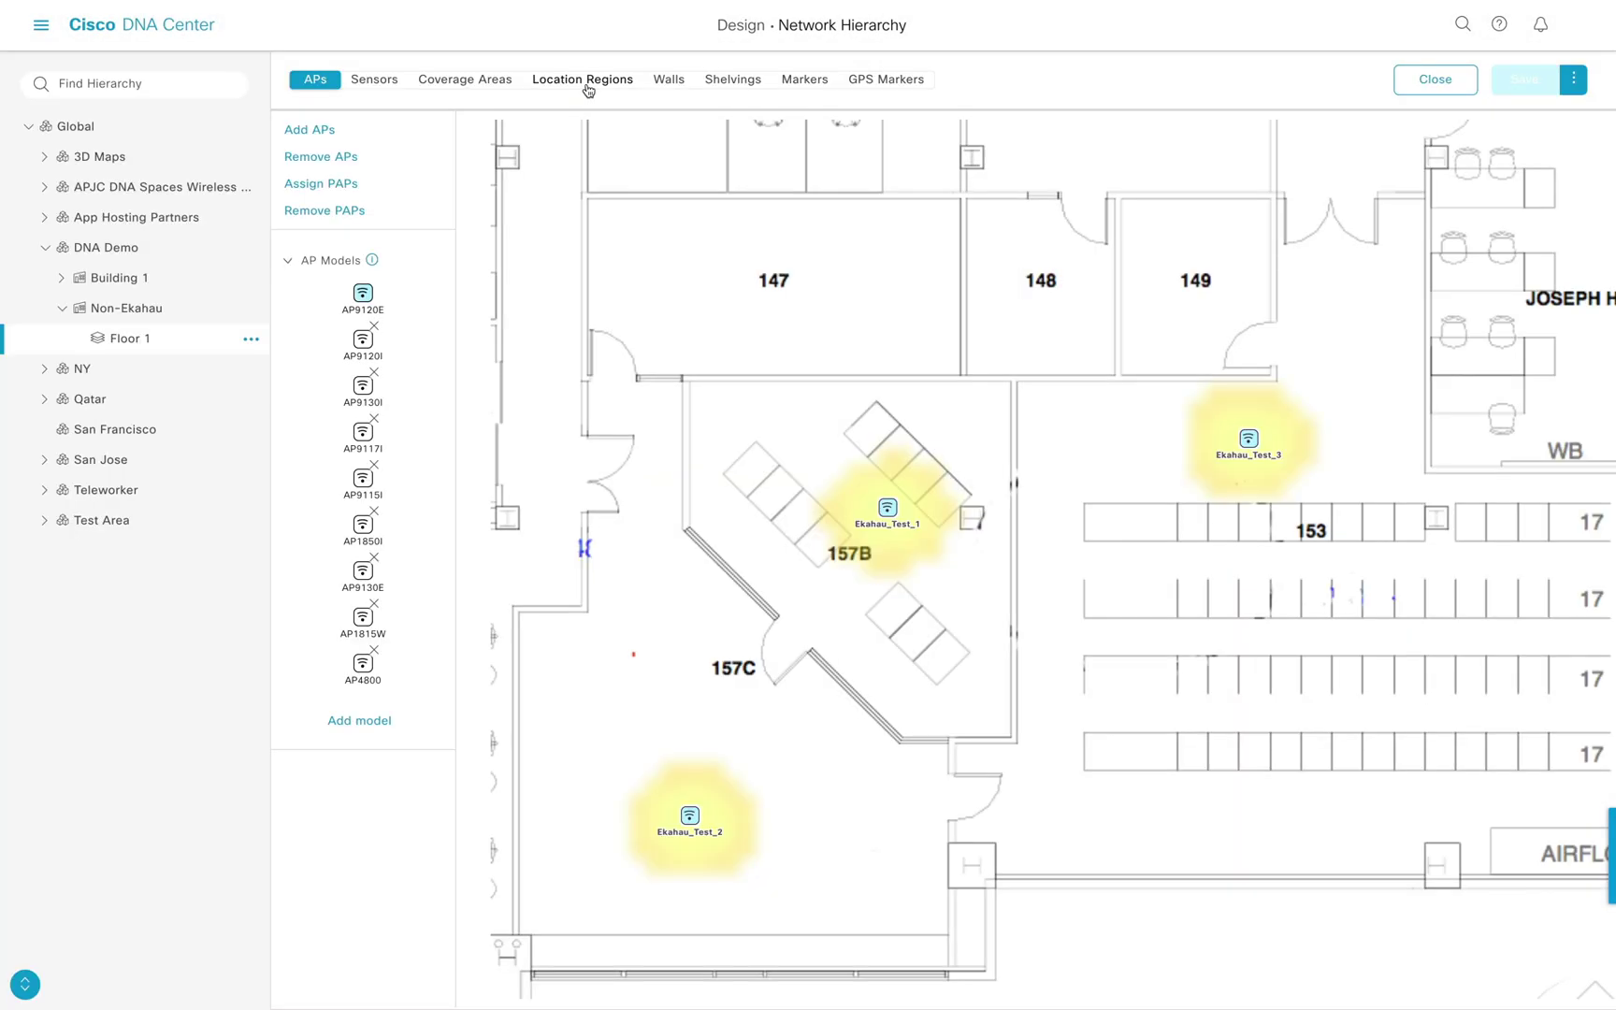
click(687, 82)
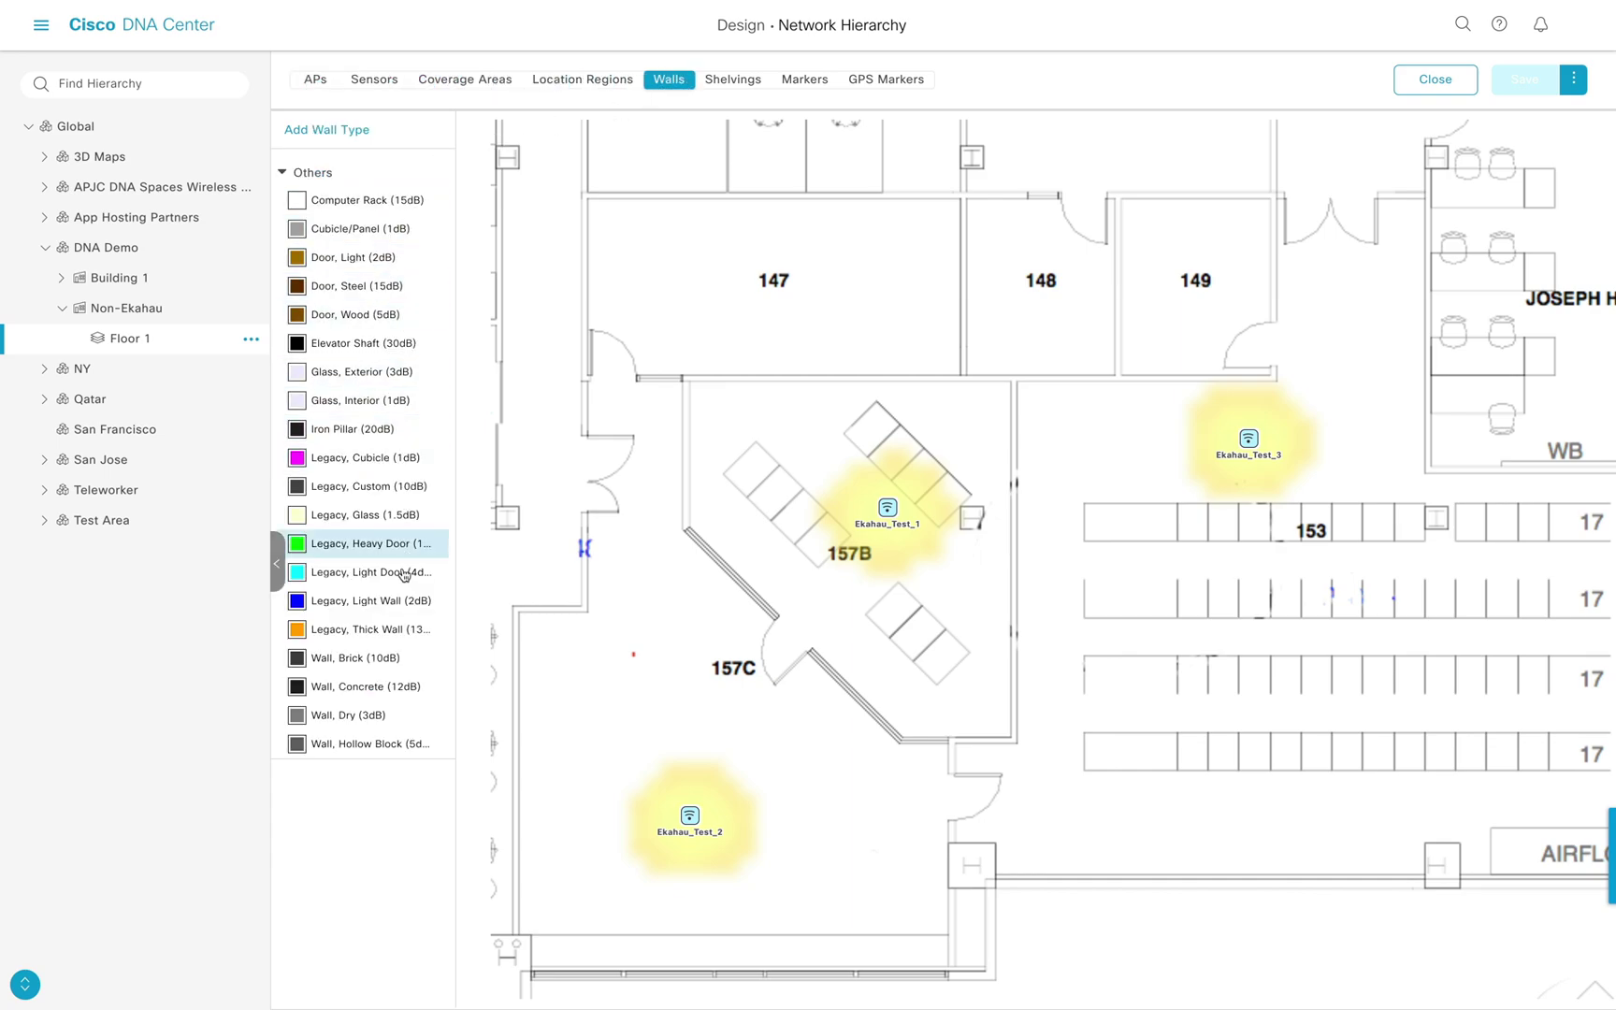
click(397, 236)
click(683, 378)
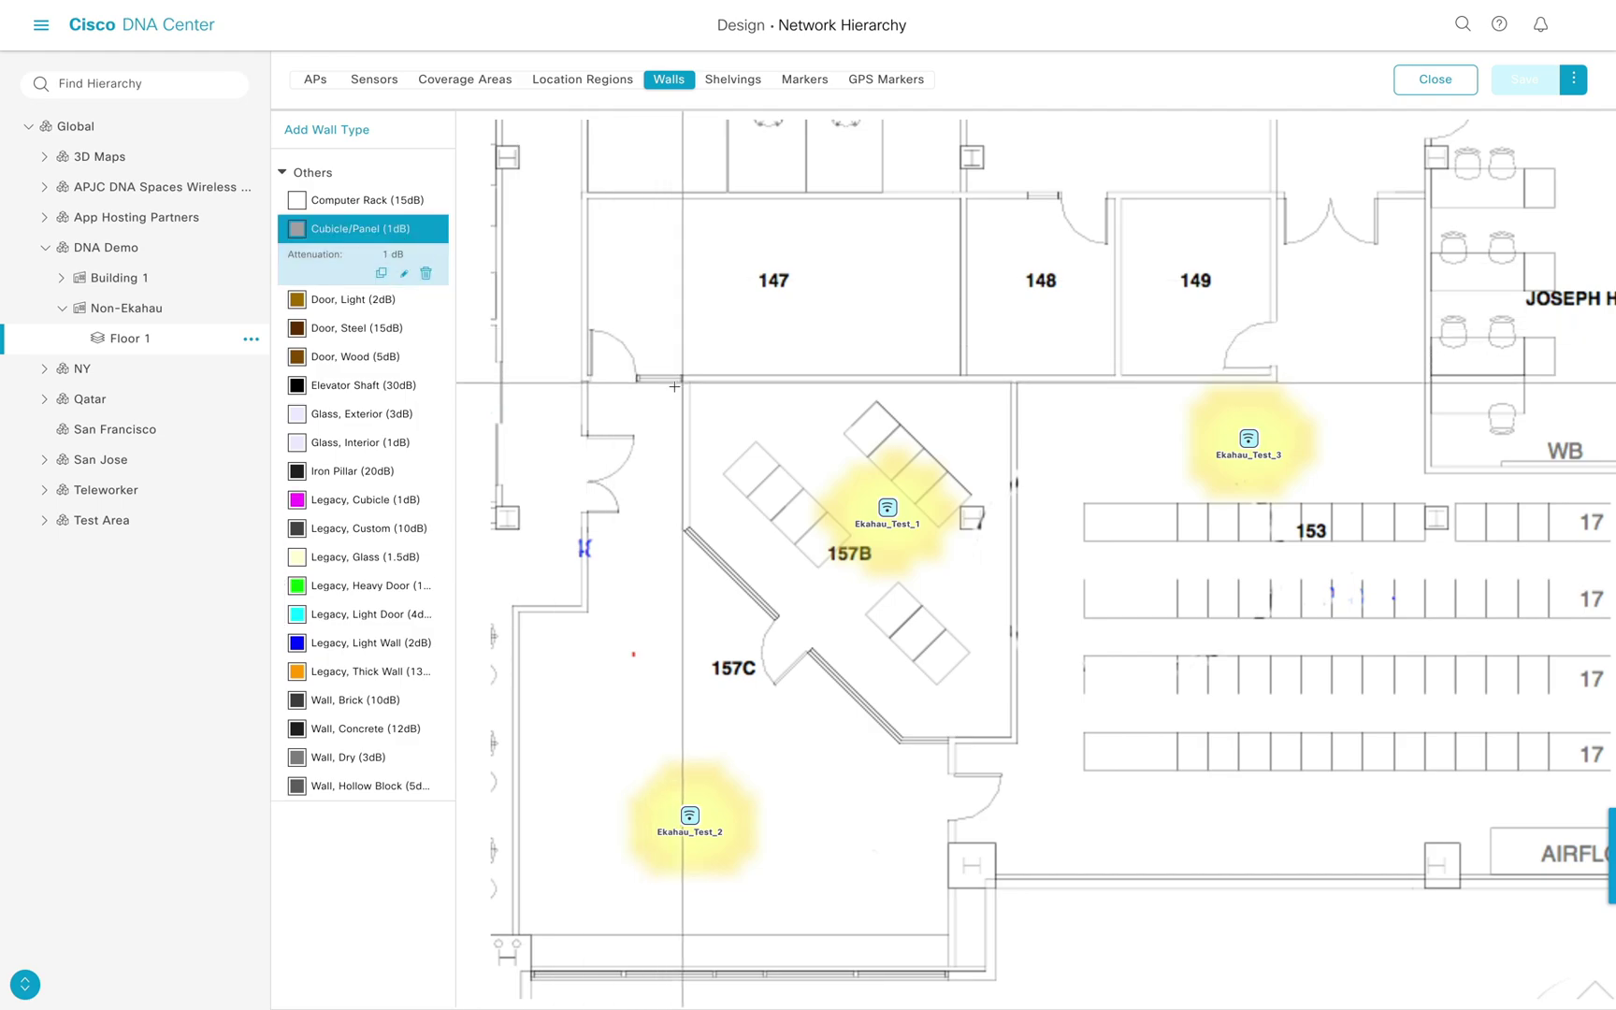
click(683, 529)
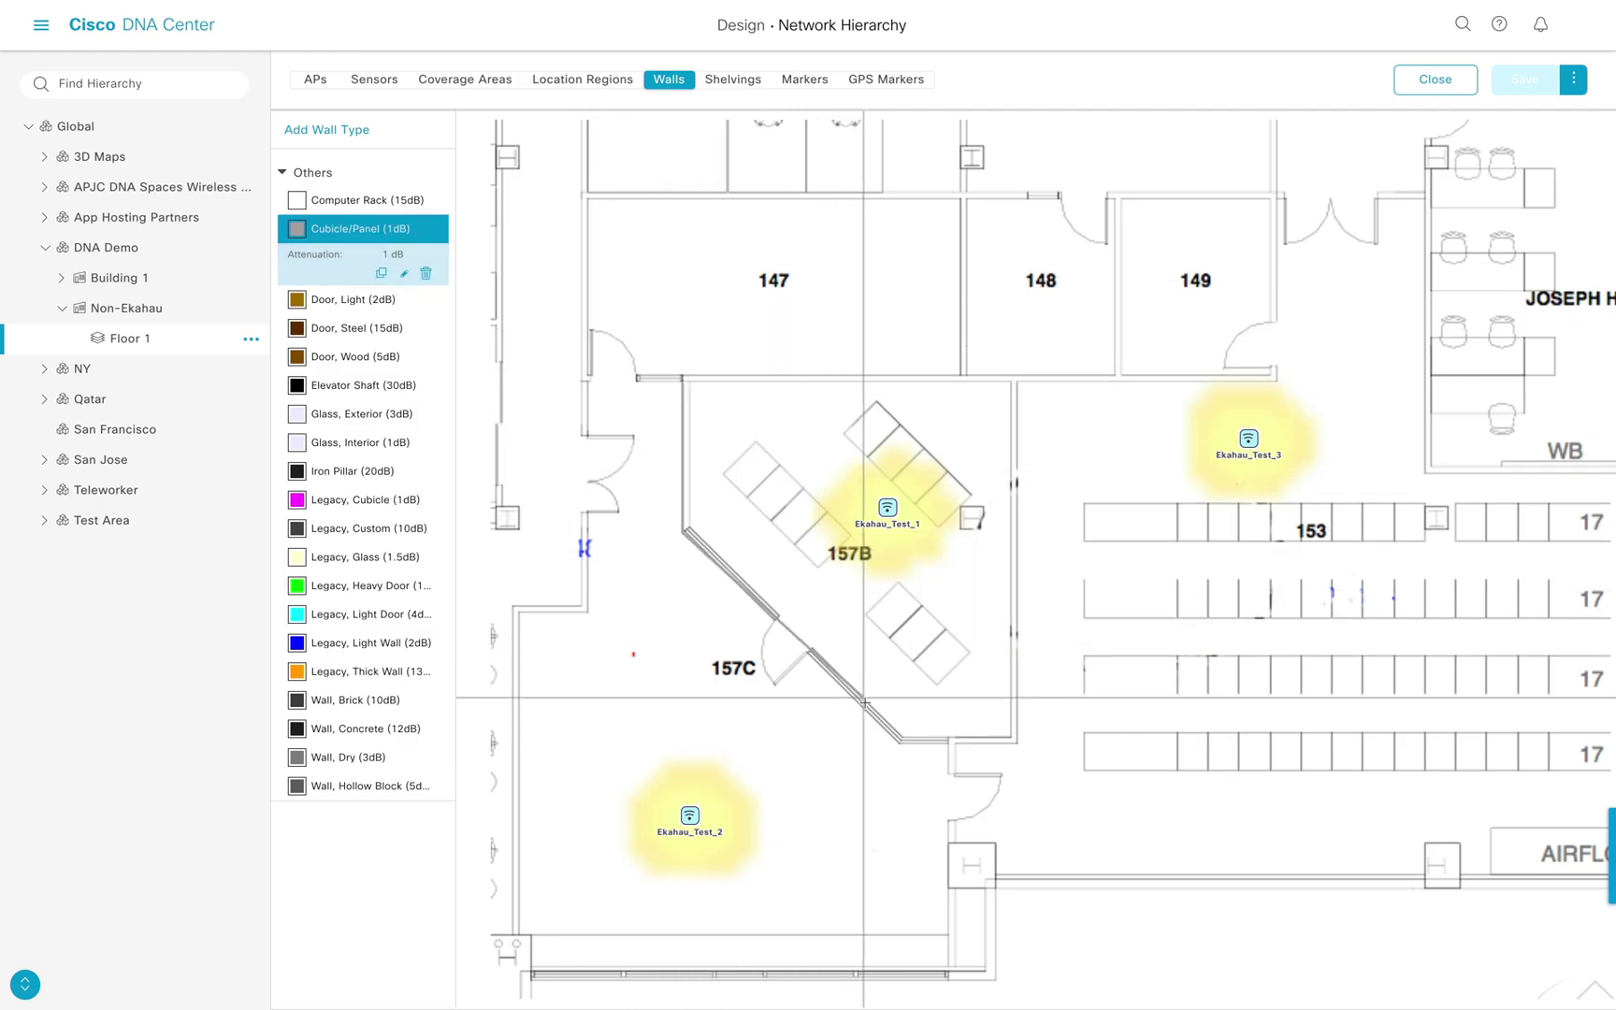
click(897, 739)
click(1016, 739)
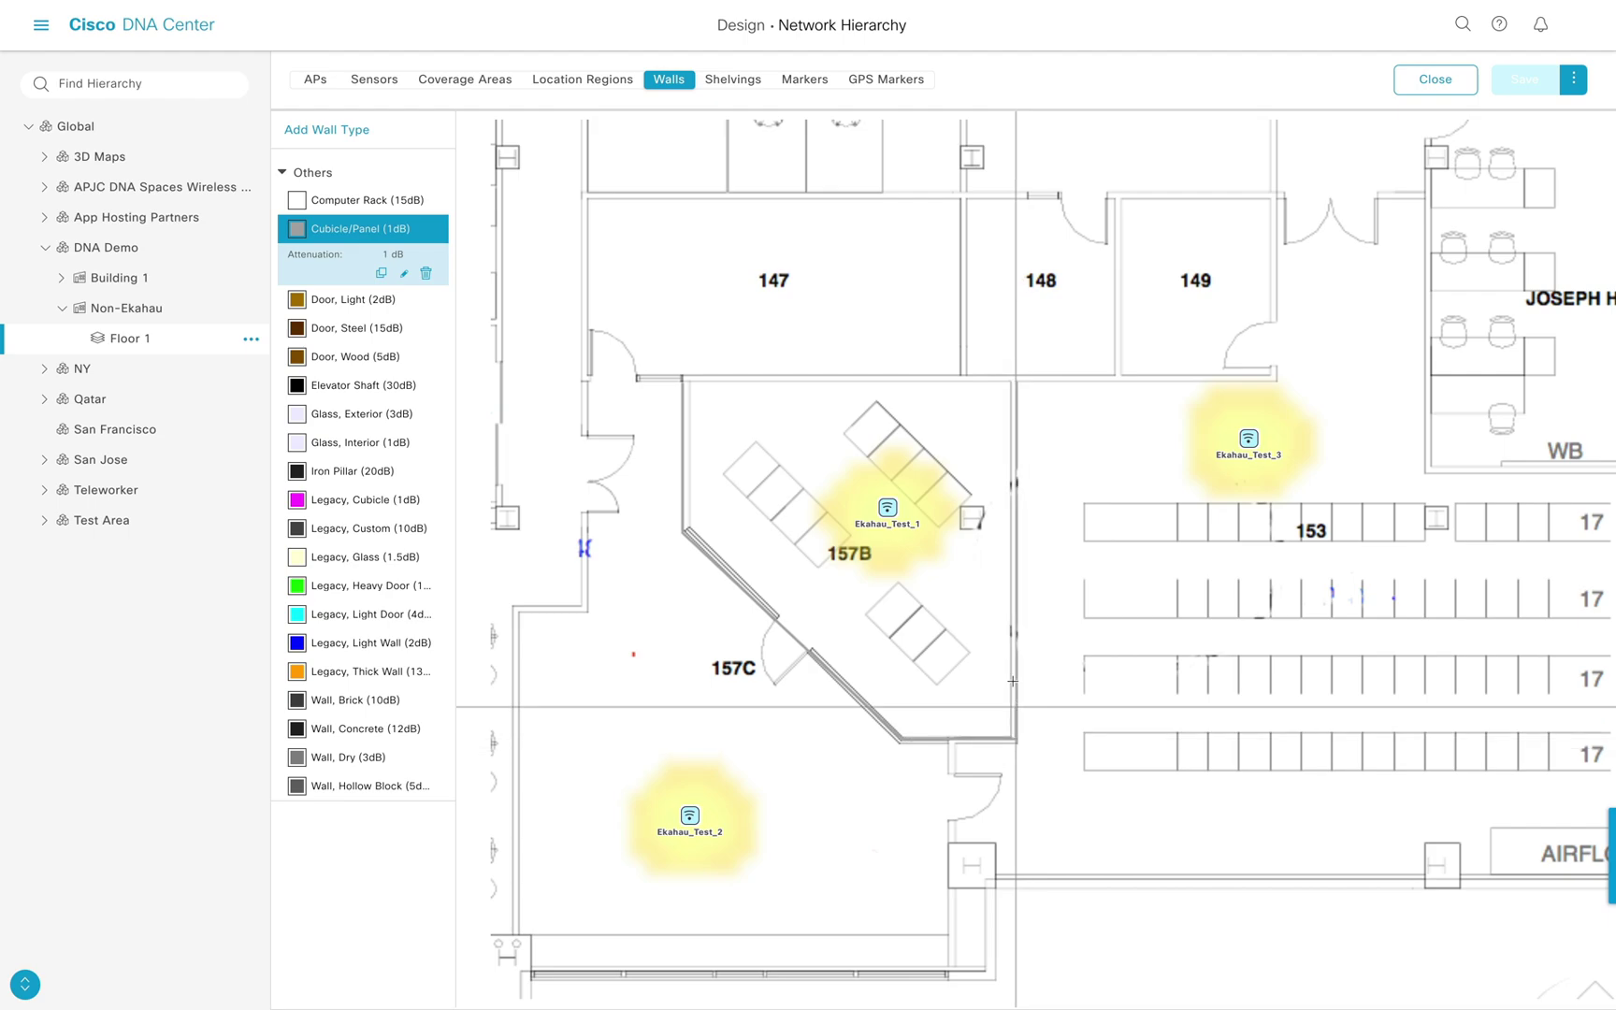
click(1017, 378)
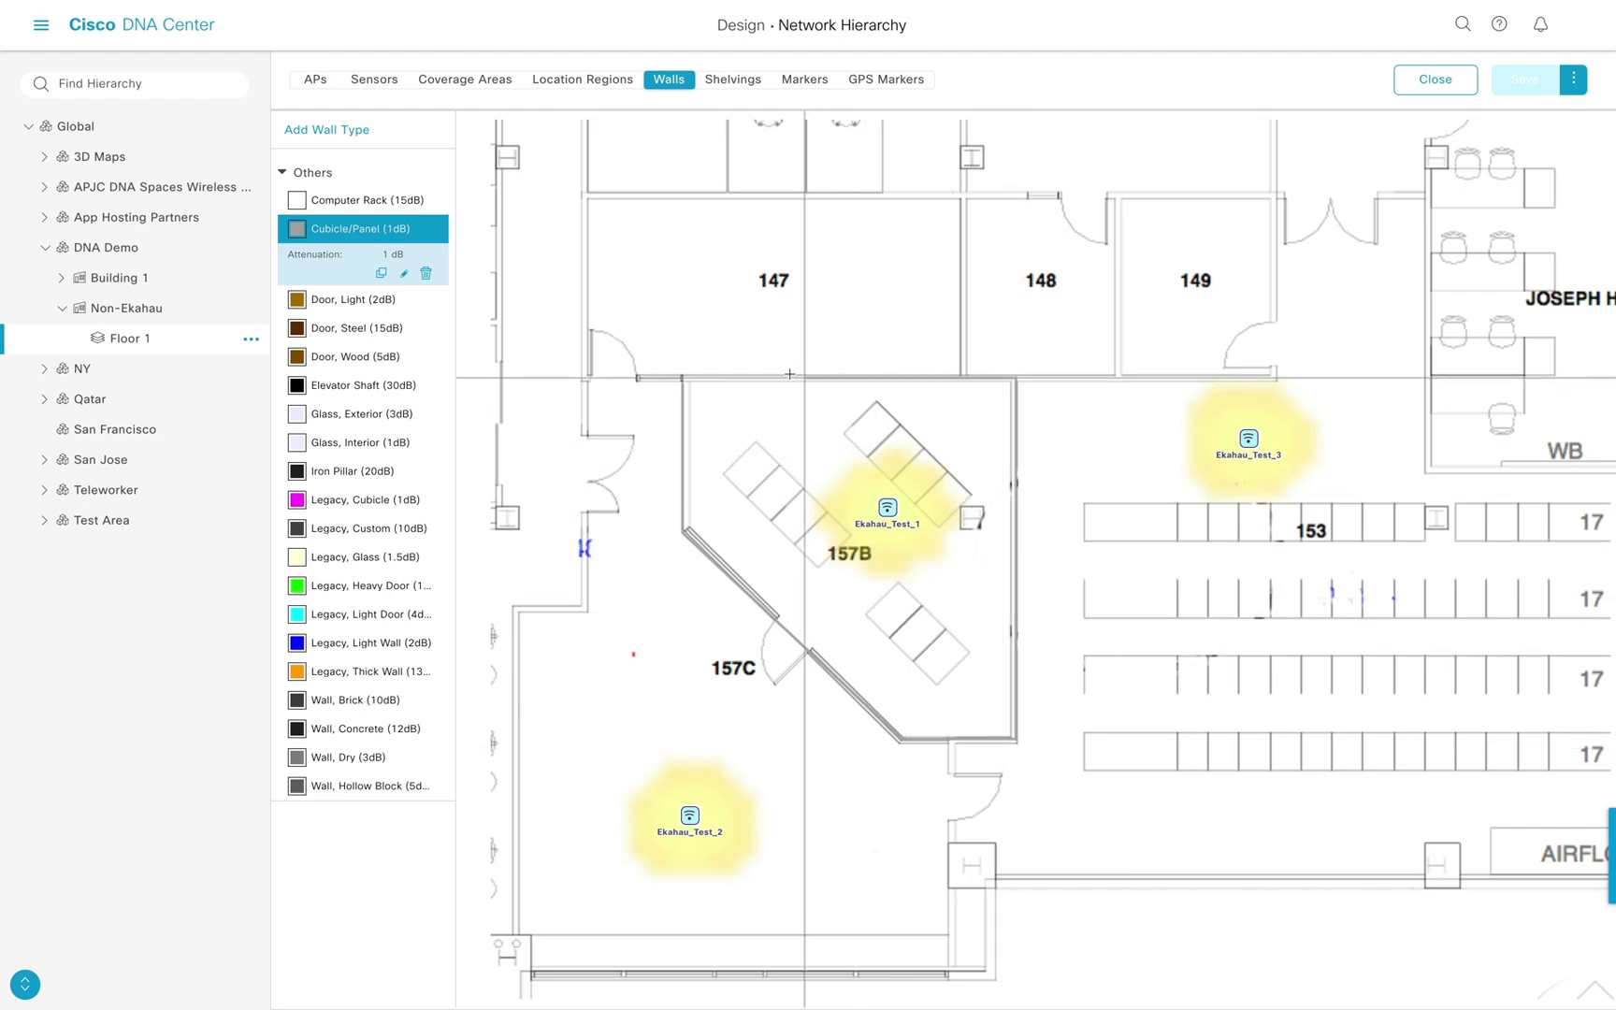
click(683, 378)
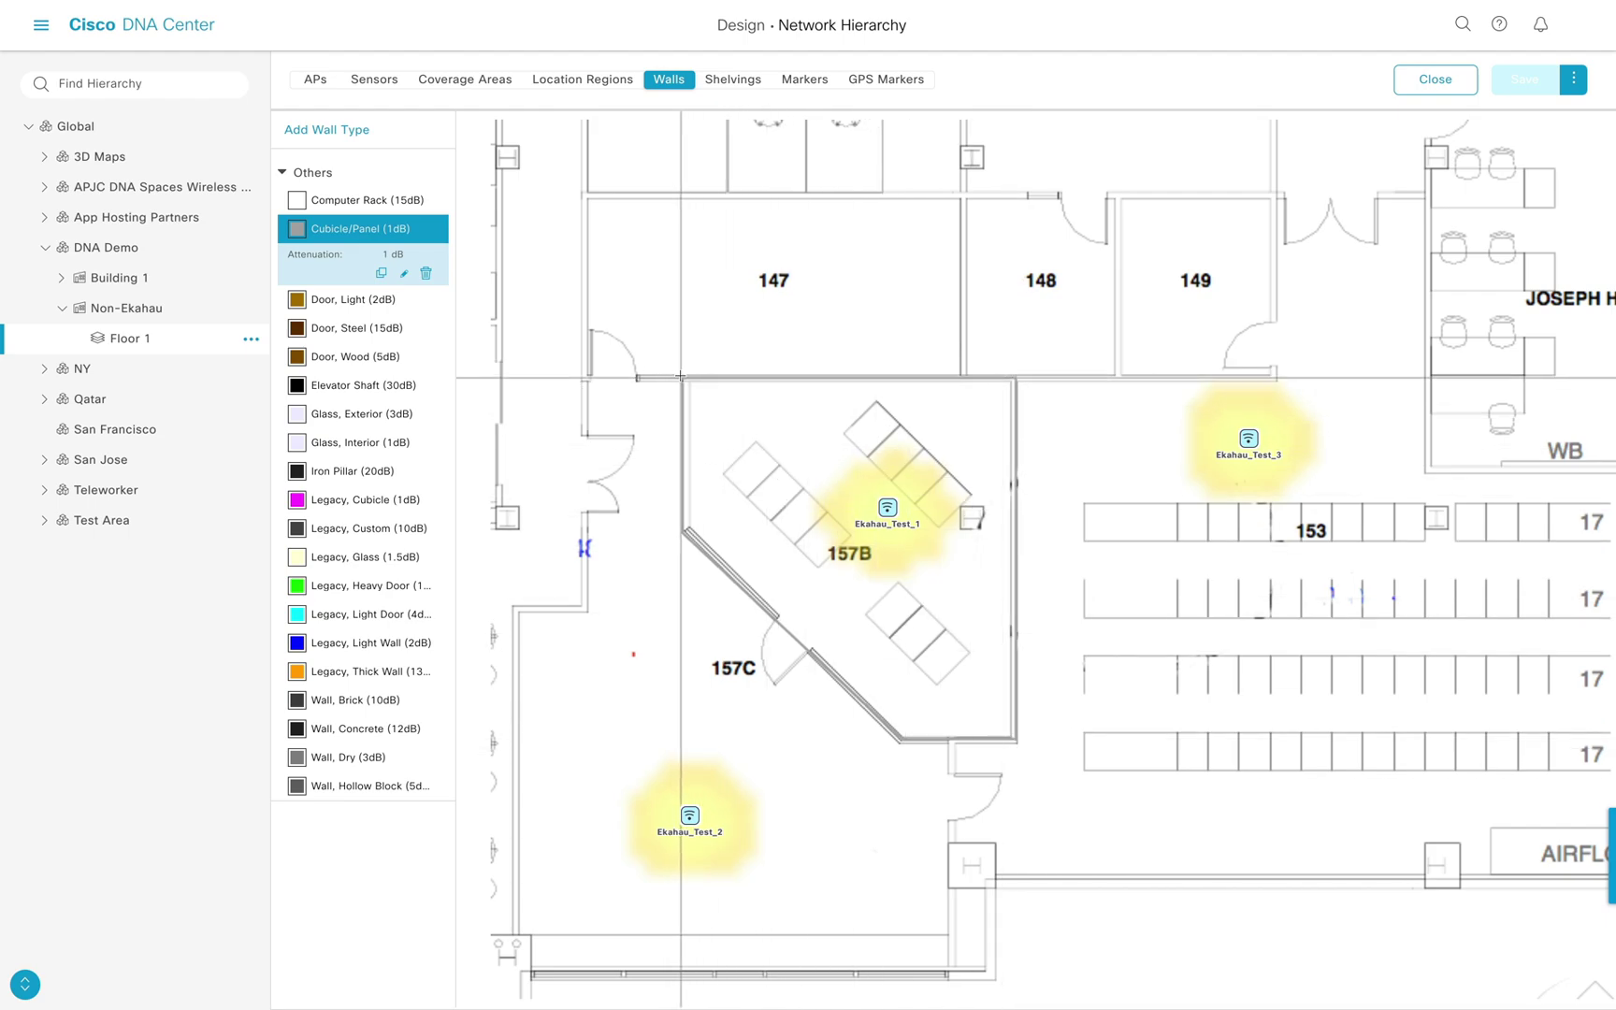
double_click(688, 531)
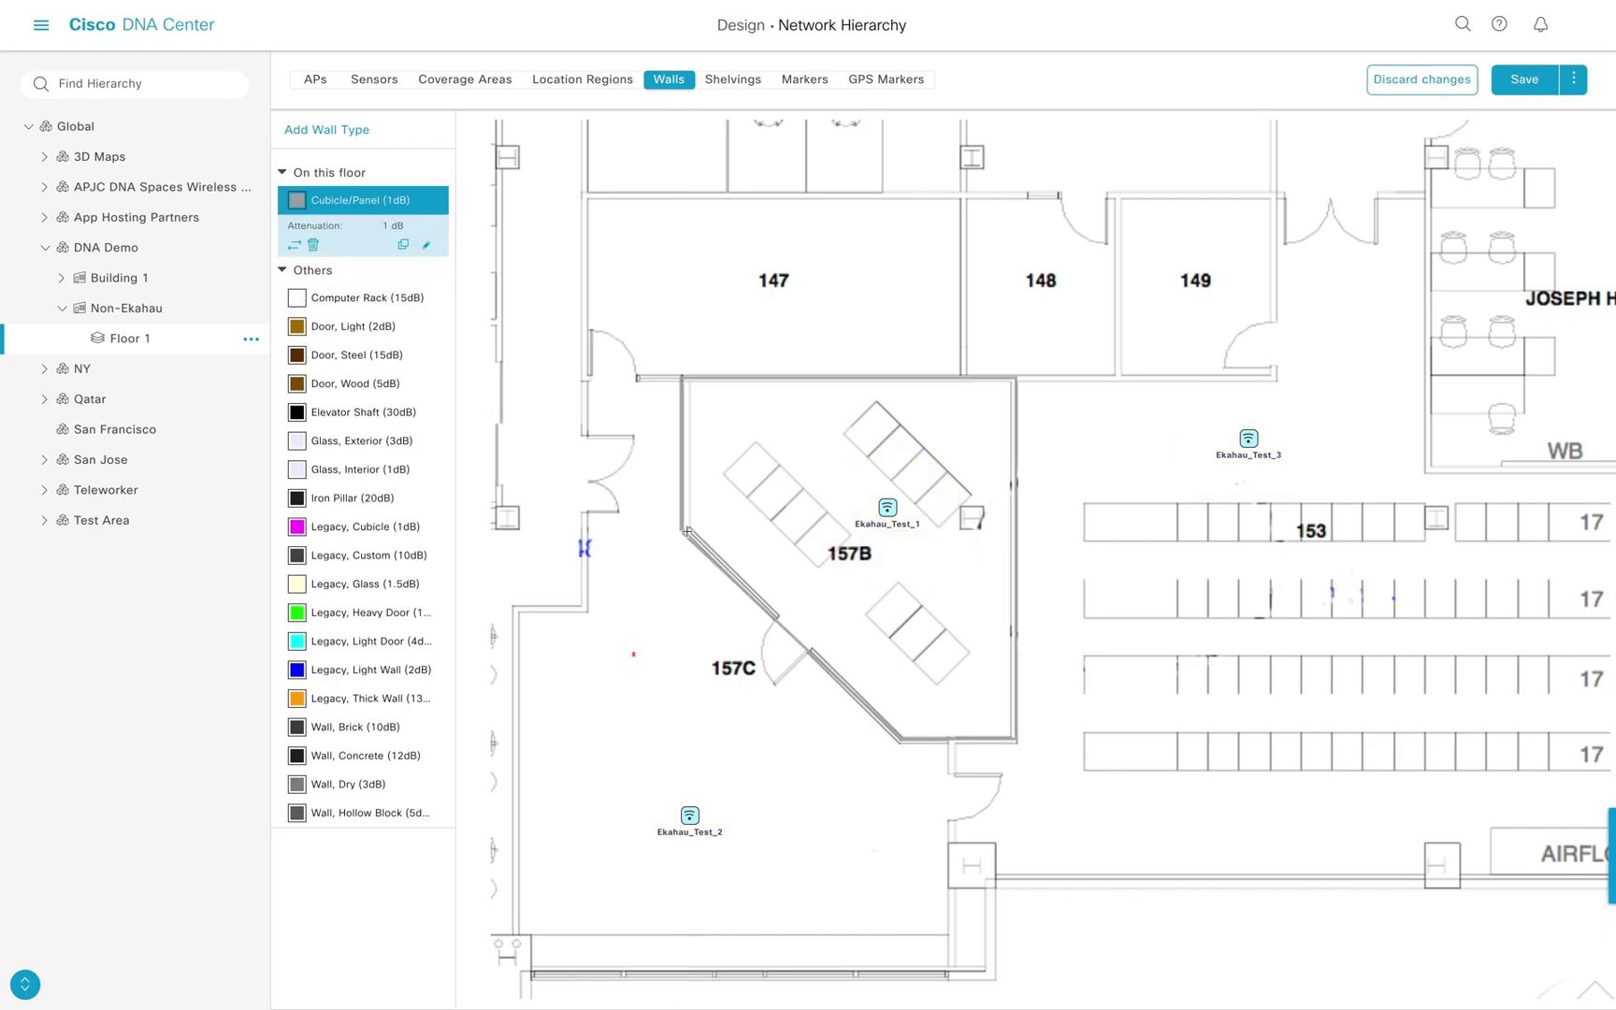
click(1508, 94)
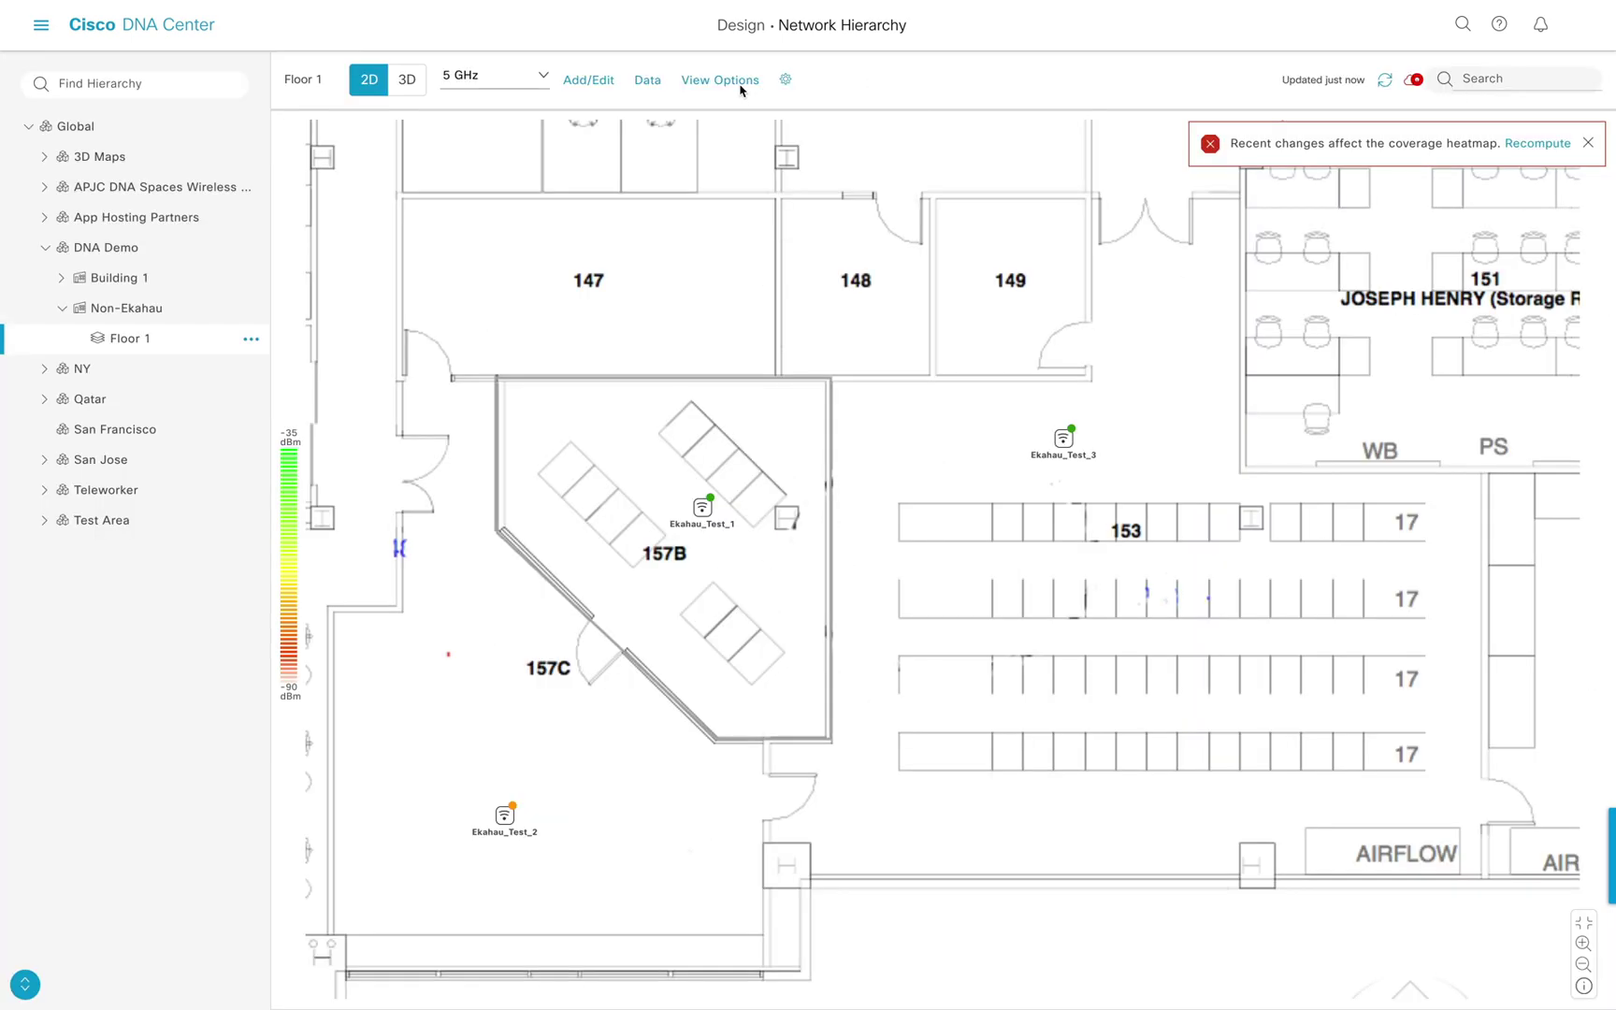
- Switch the floor map to the 3D view
click(406, 86)
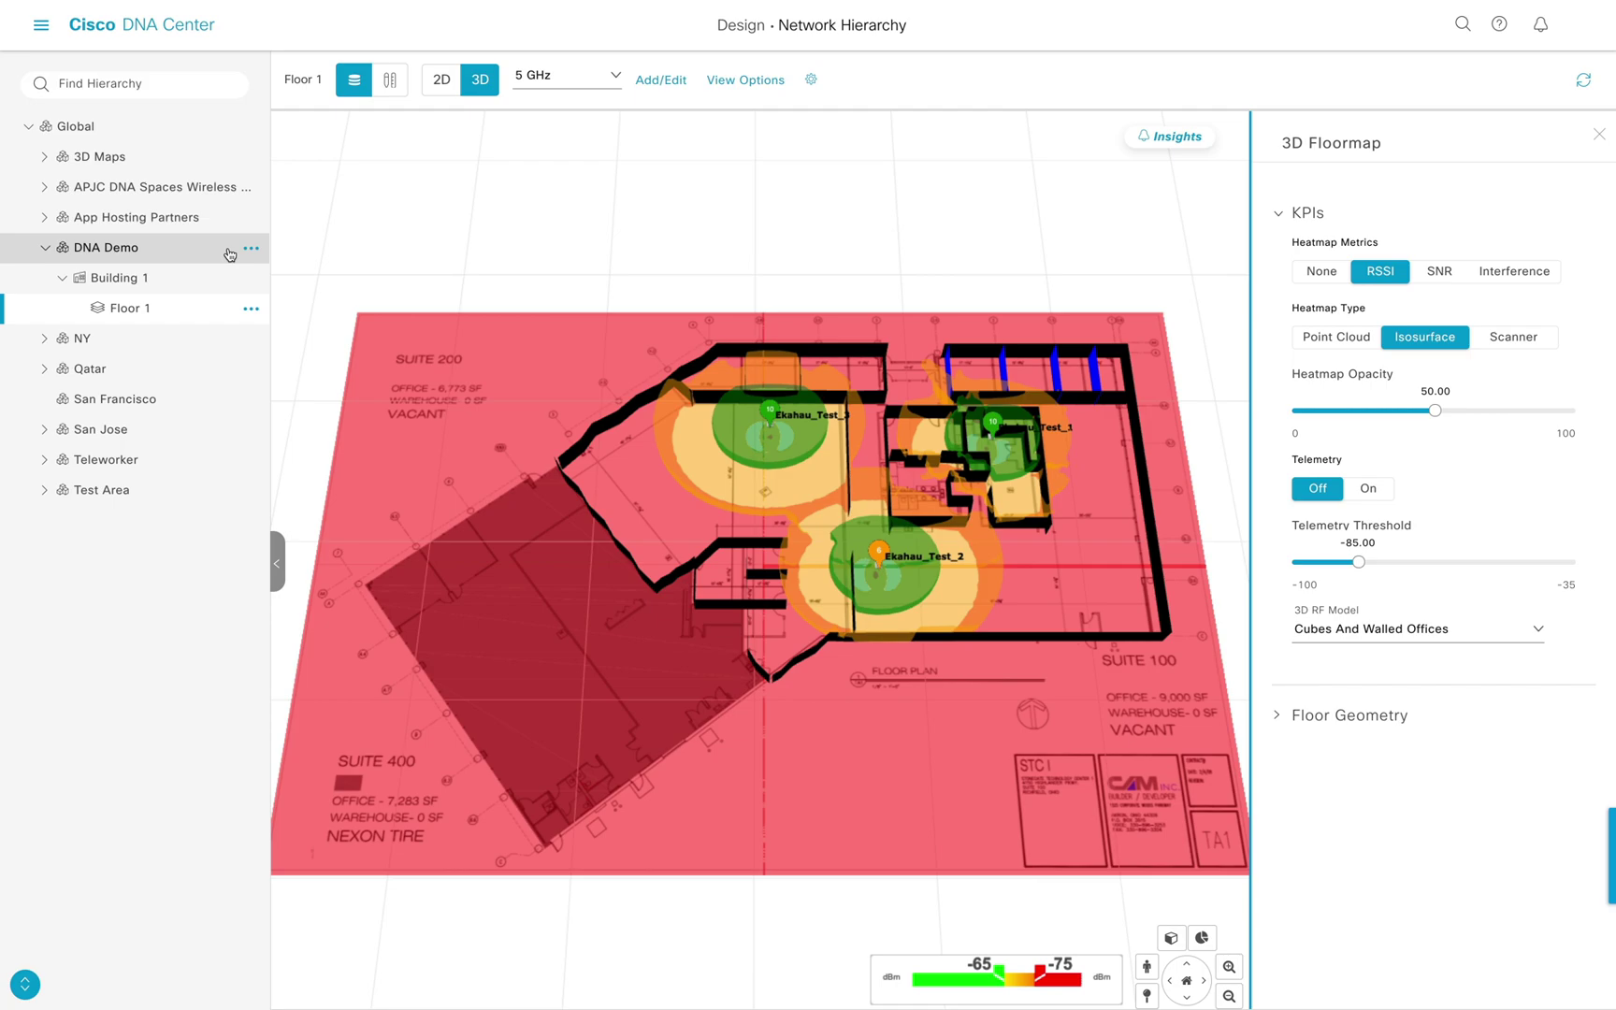
- Export DNA Demo's maps in Ekahau Project format
click(251, 248)
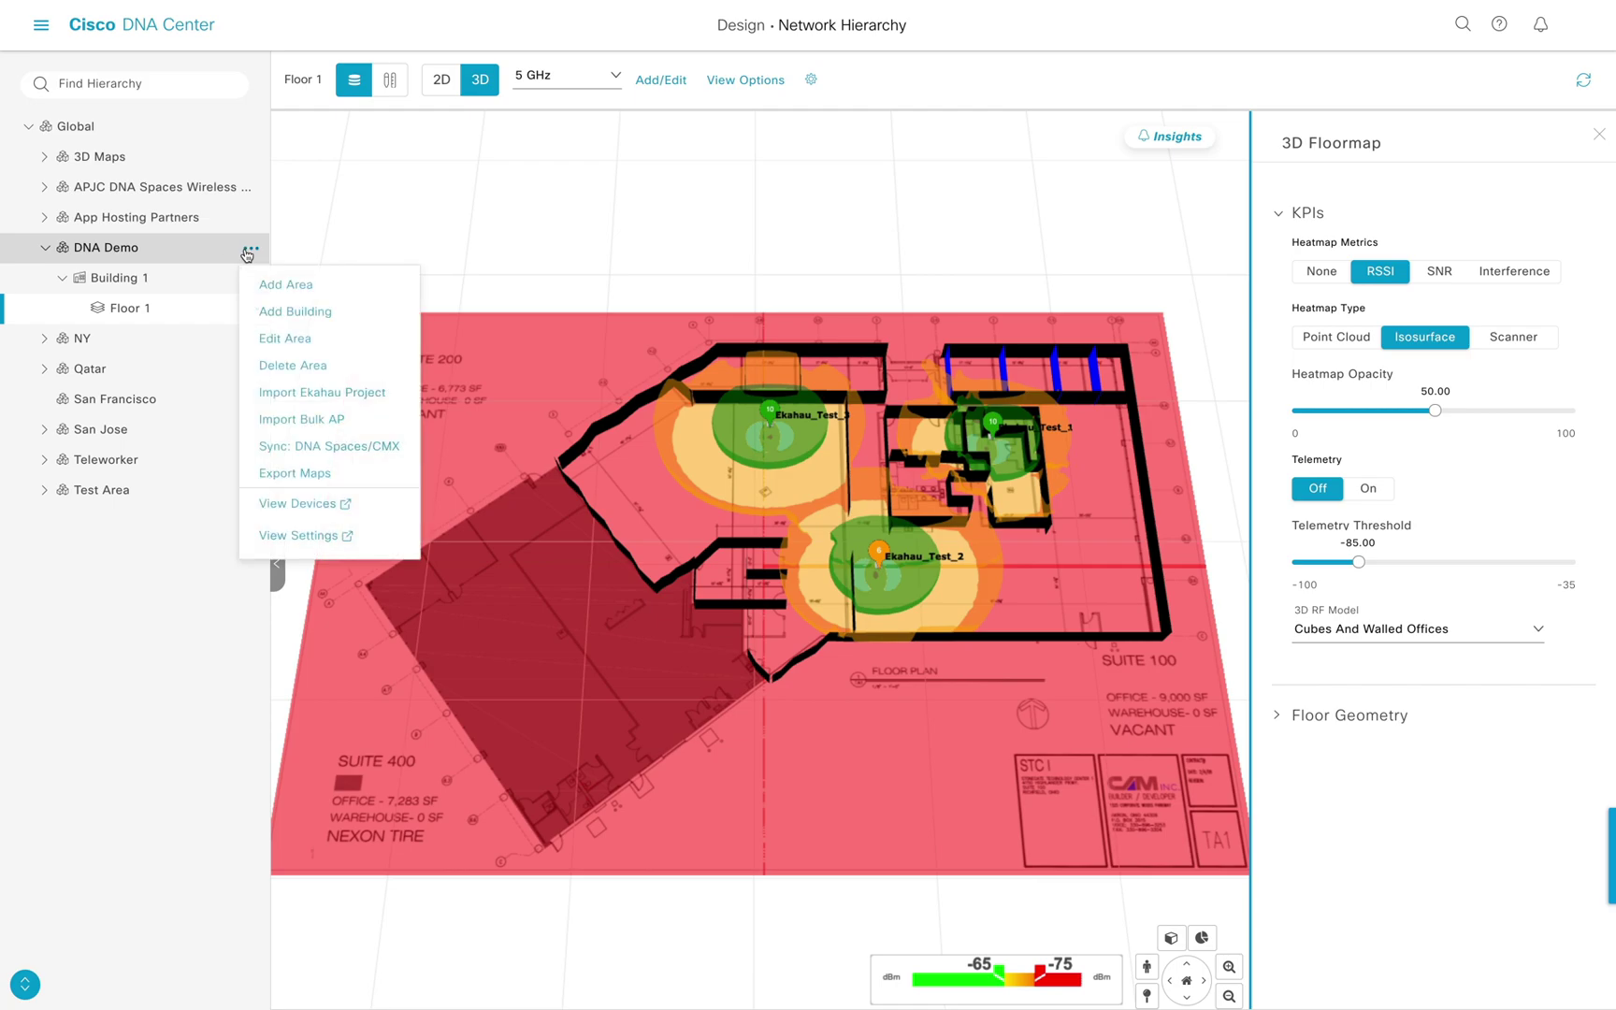
click(393, 480)
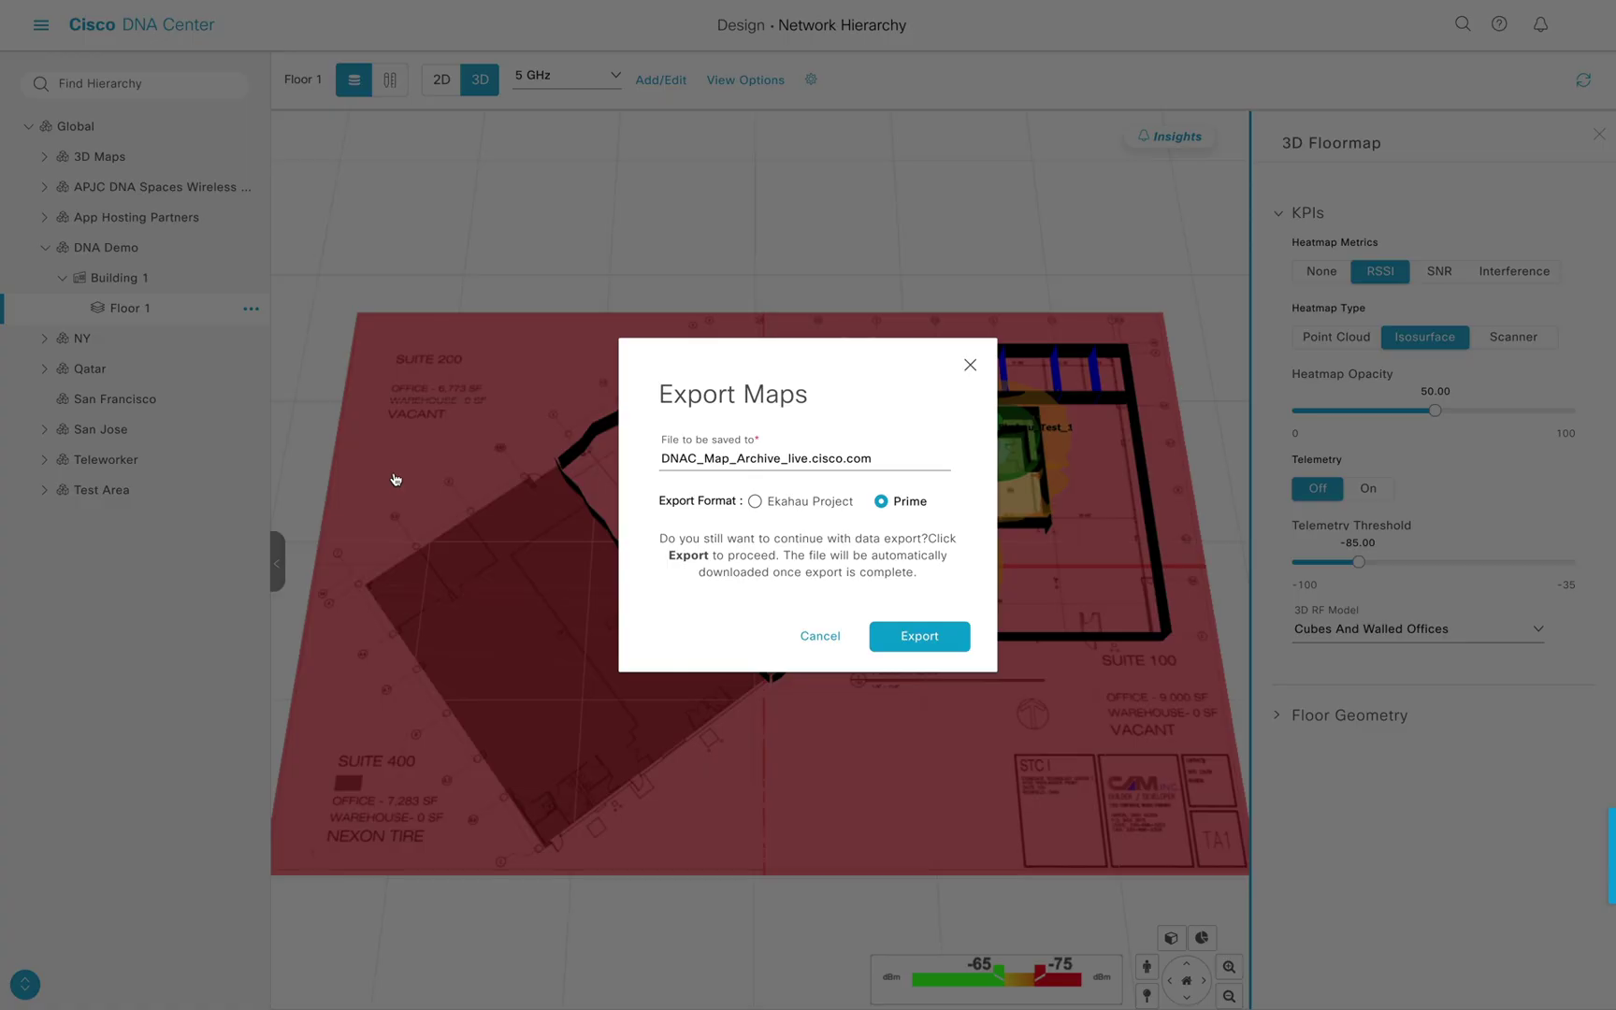
click(787, 503)
click(939, 640)
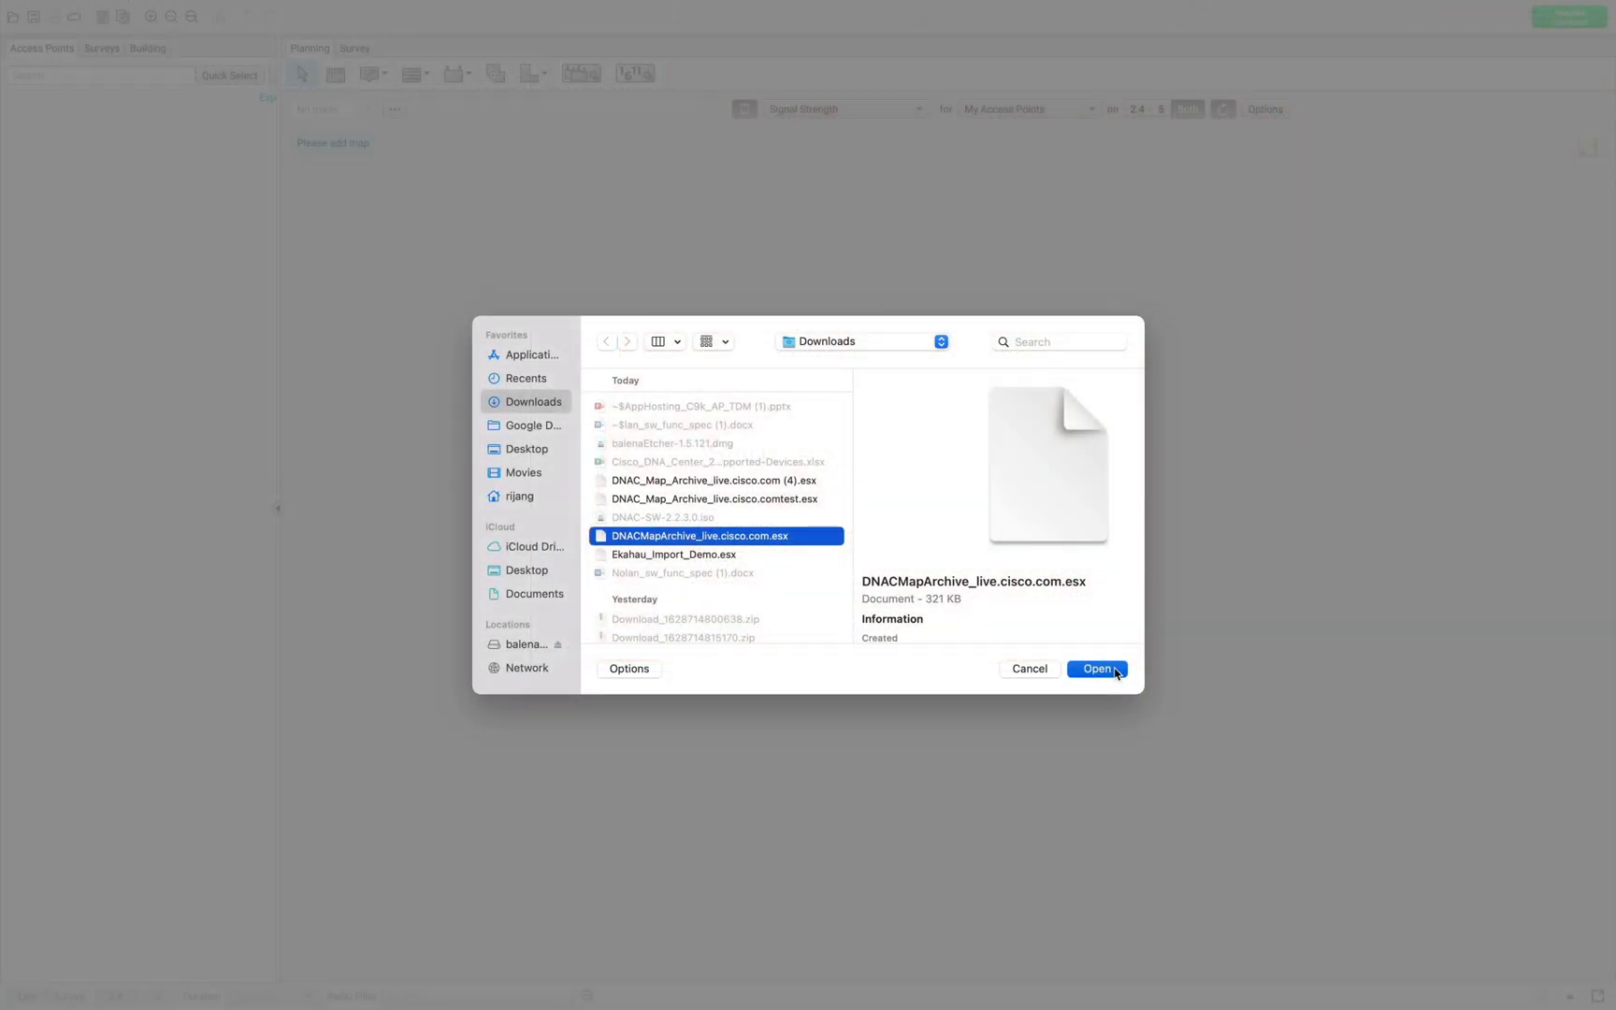
- Open DNACMapArchive_live.cisco.com.esx from Downloads in Ekahau
click(1093, 667)
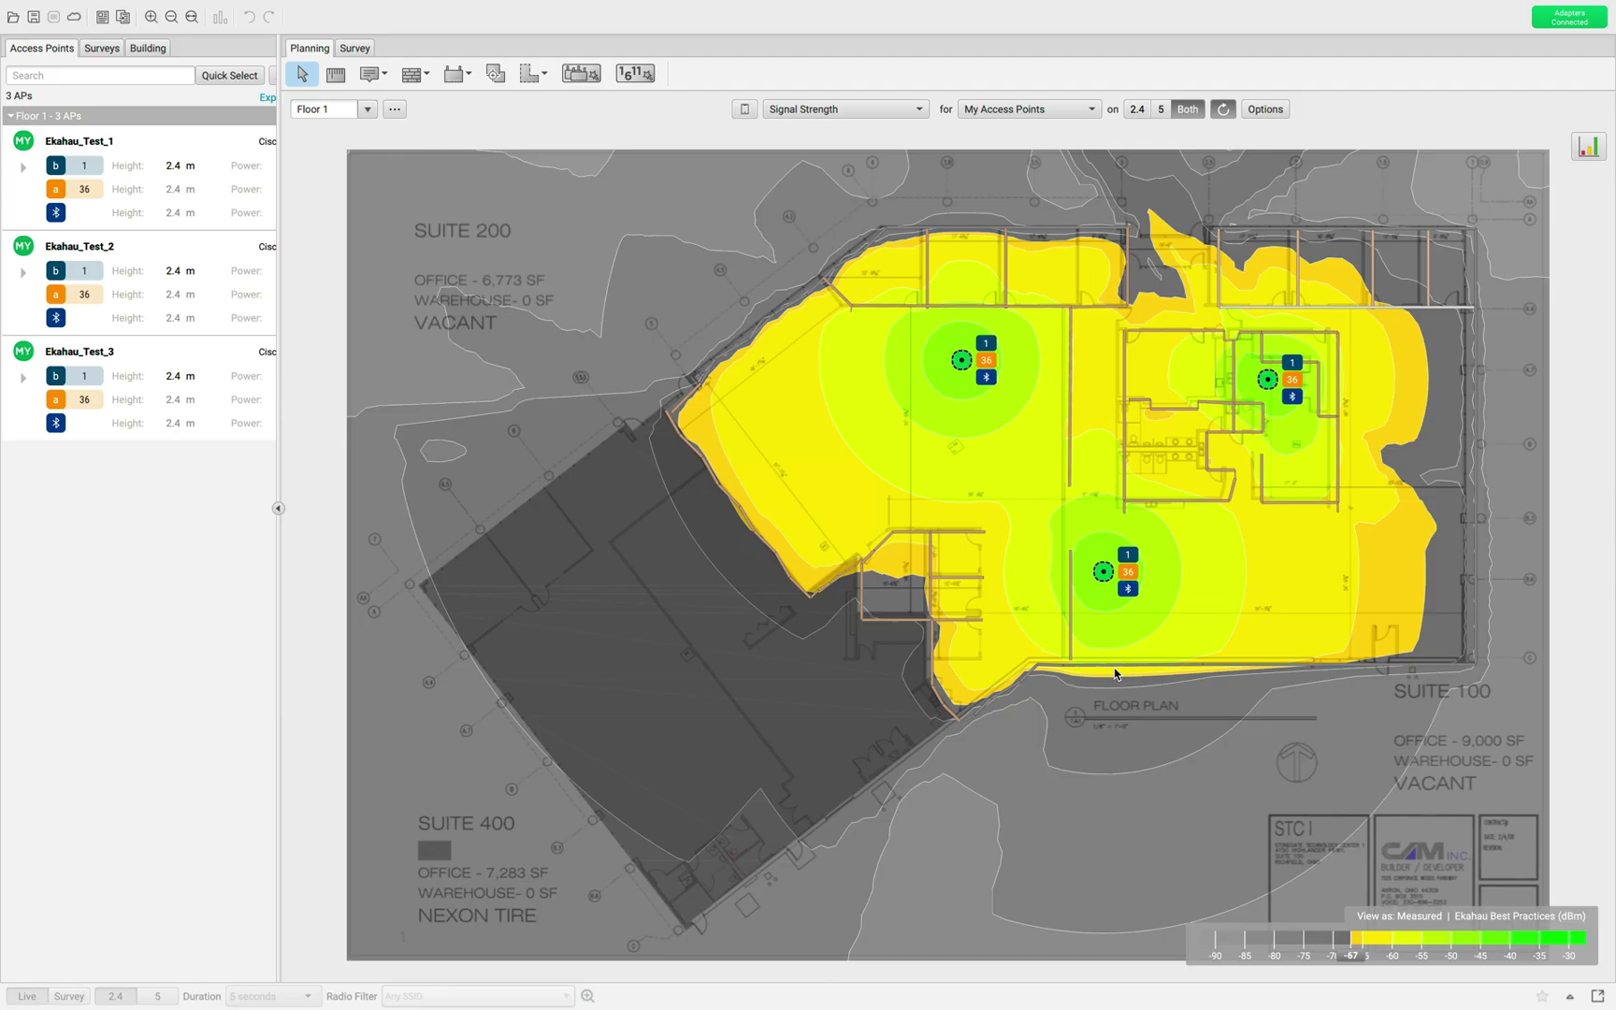